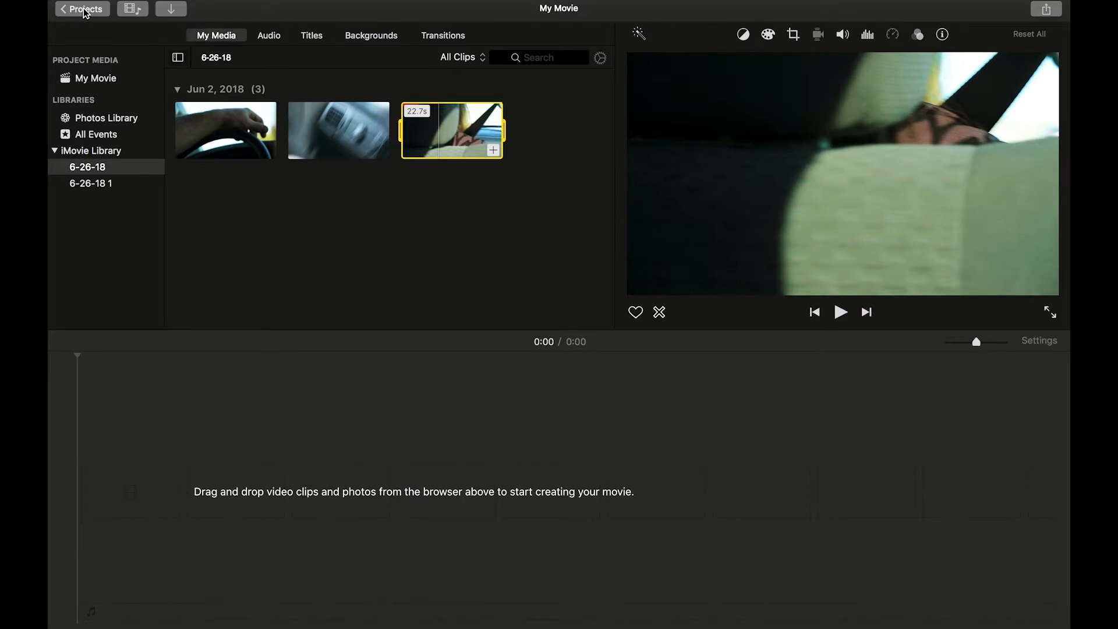
# Return to the project overview and reopen the My Movie project
pyautogui.click(85, 10)
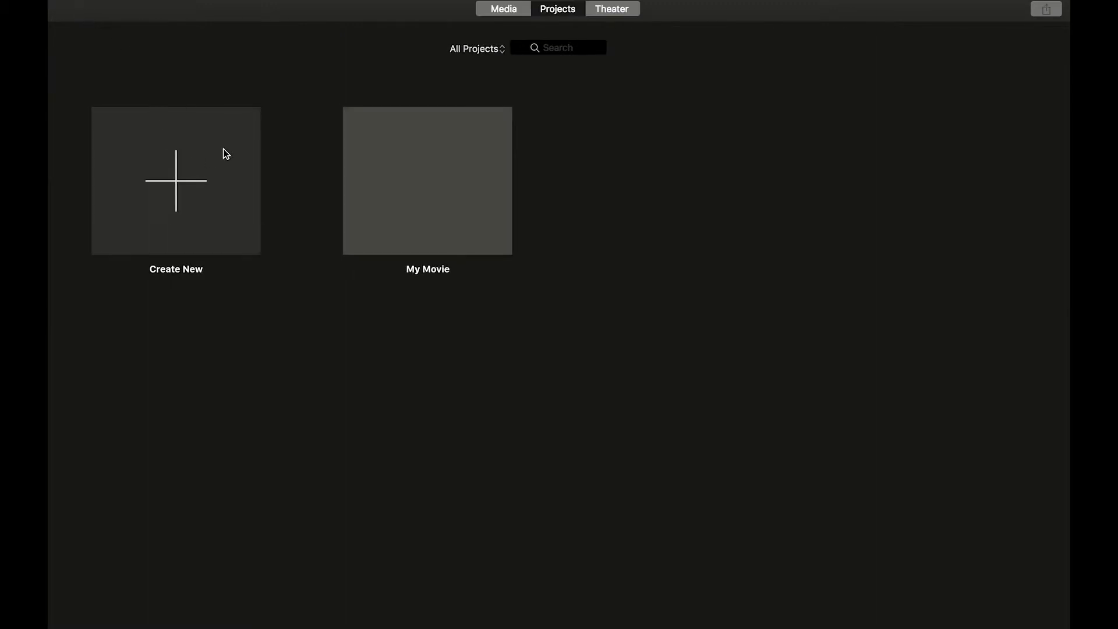
pyautogui.moveTo(394, 156)
pyautogui.doubleClick(399, 173)
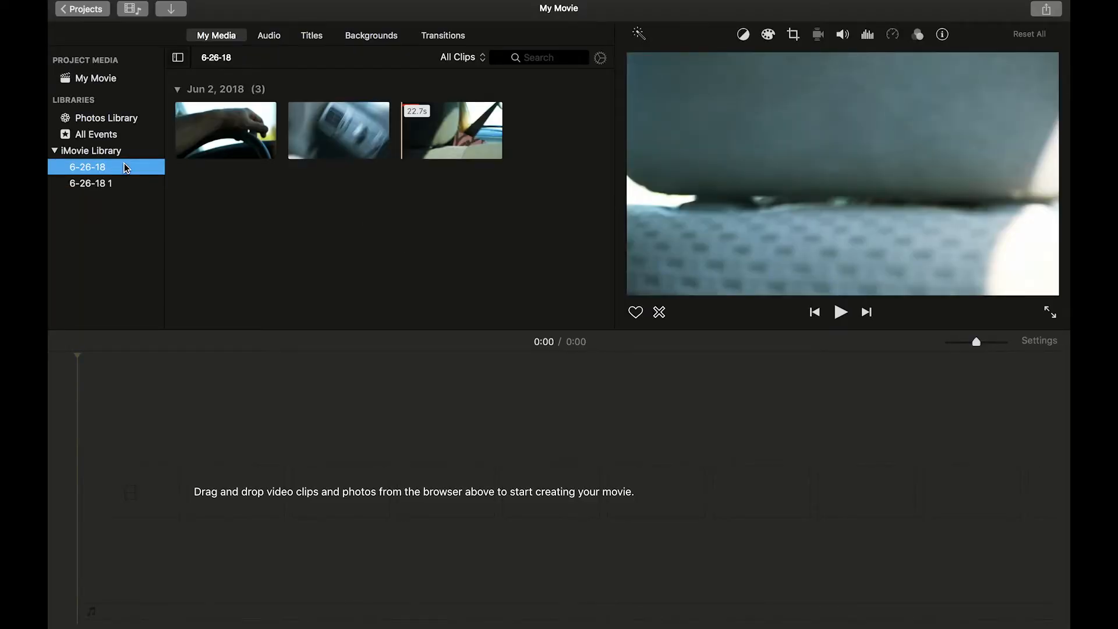
# Create a new event in the iMovie Library and name it "summer 2018"
pyautogui.click(327, 155)
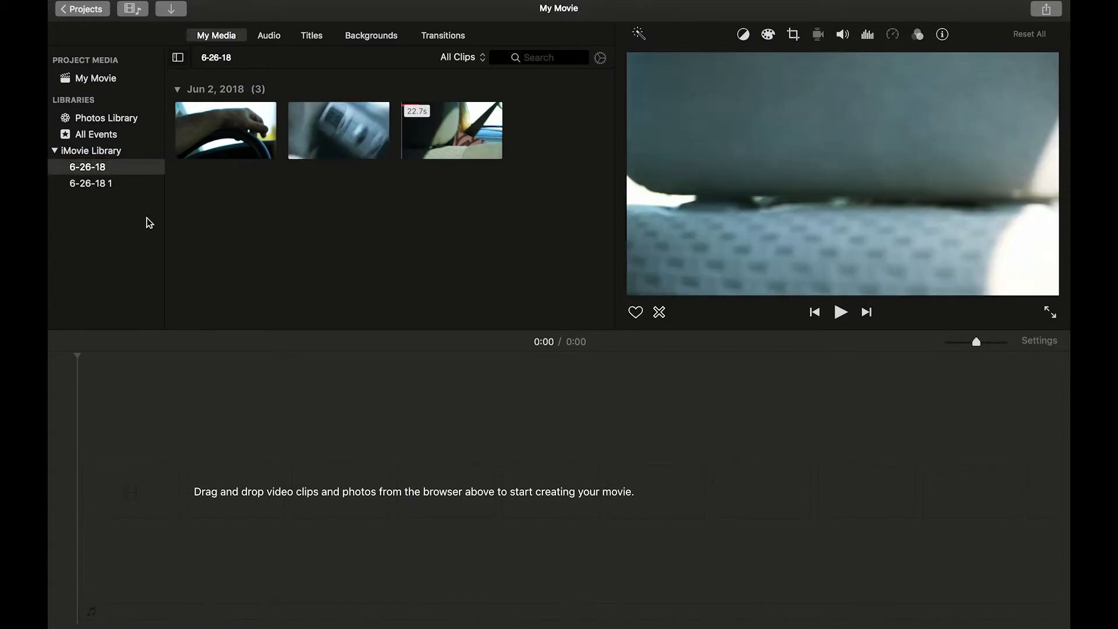
pyautogui.rightClick(109, 215)
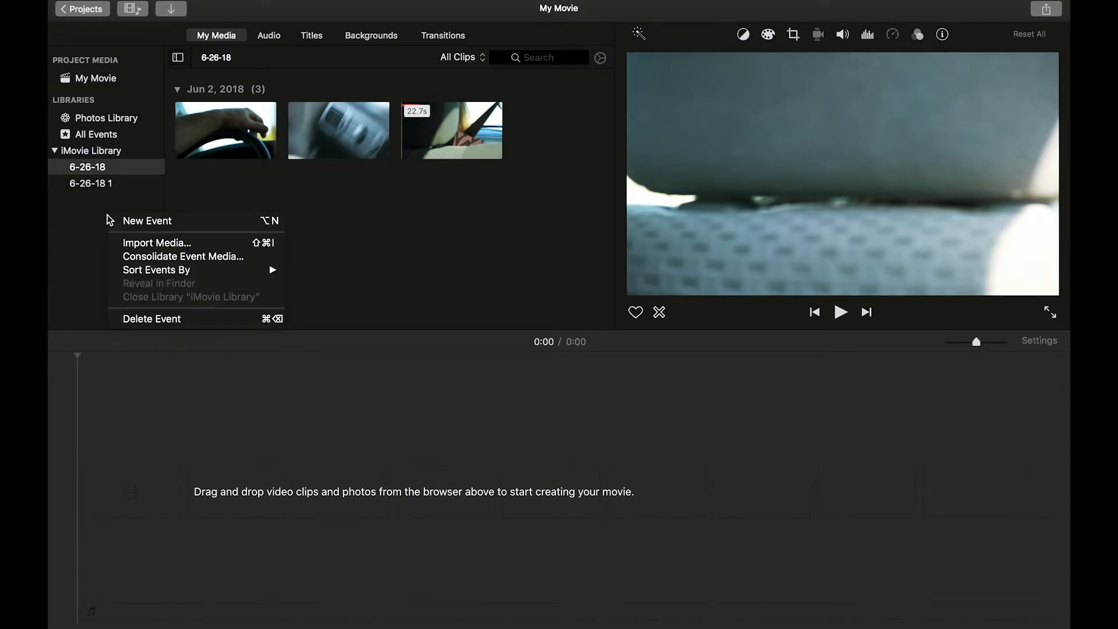
pyautogui.click(135, 220)
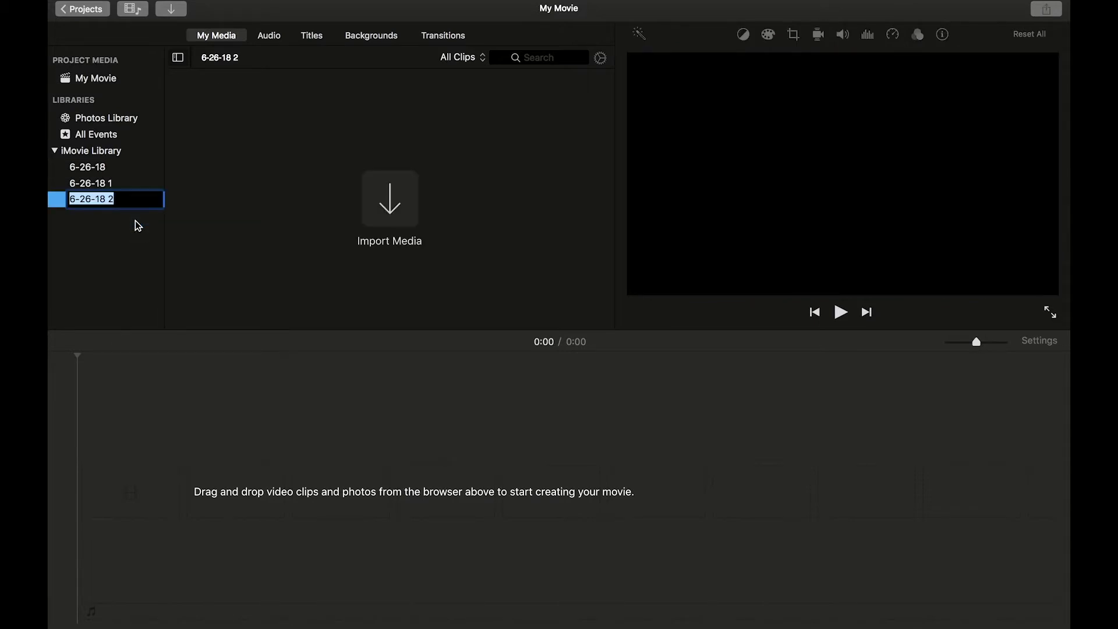
pyautogui.write('summer 2018')
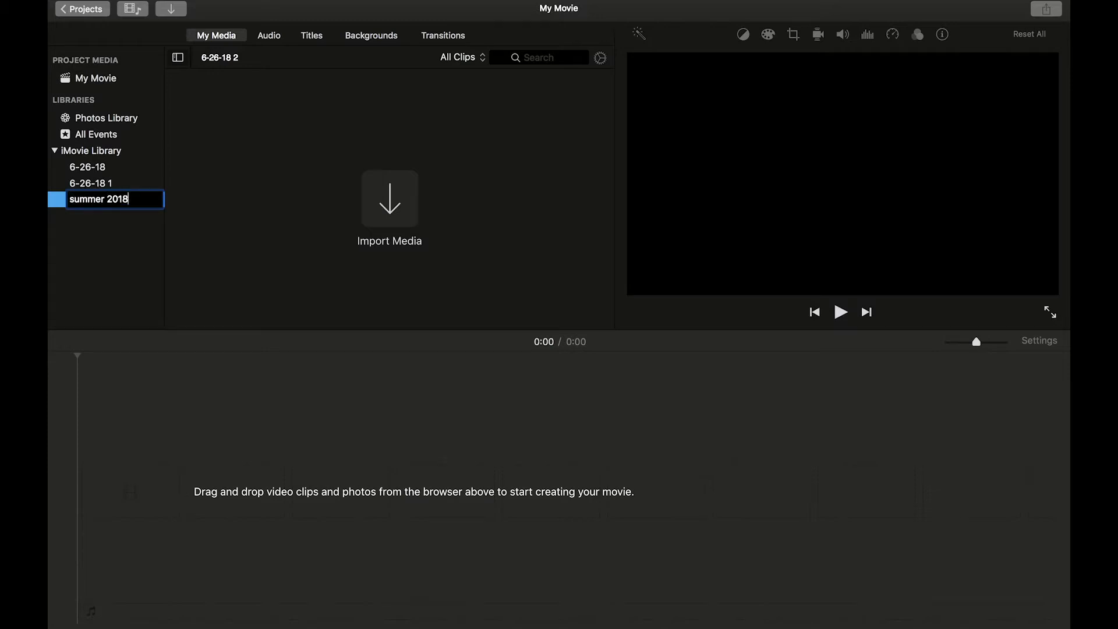
pyautogui.press('Return')
# Add another new event to the iMovie Library and name it "summer 2019"
pyautogui.rightClick(92, 216)
pyautogui.click(116, 227)
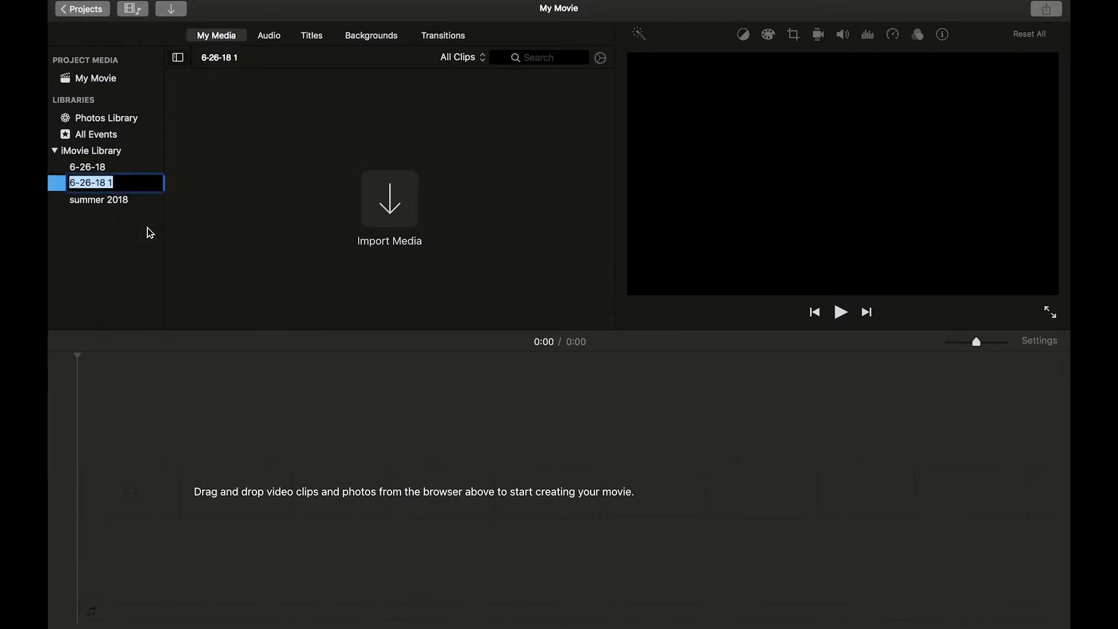
pyautogui.write('summer 2019')
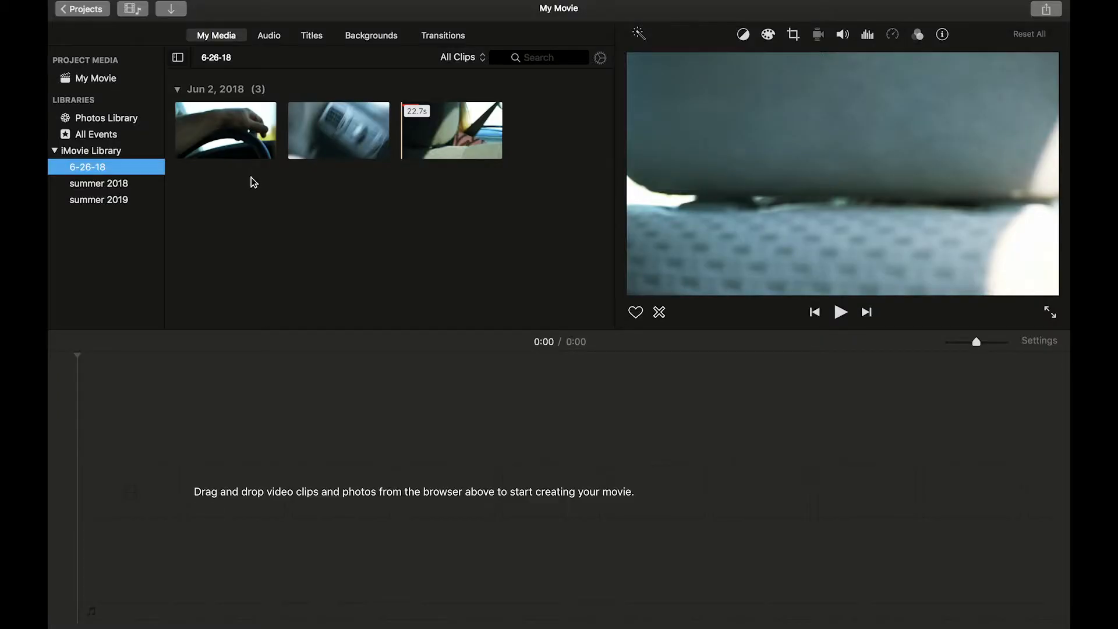
# Add the whole steering-wheel clip from the 6-26-18 event to the empty timeline
pyautogui.click(258, 147)
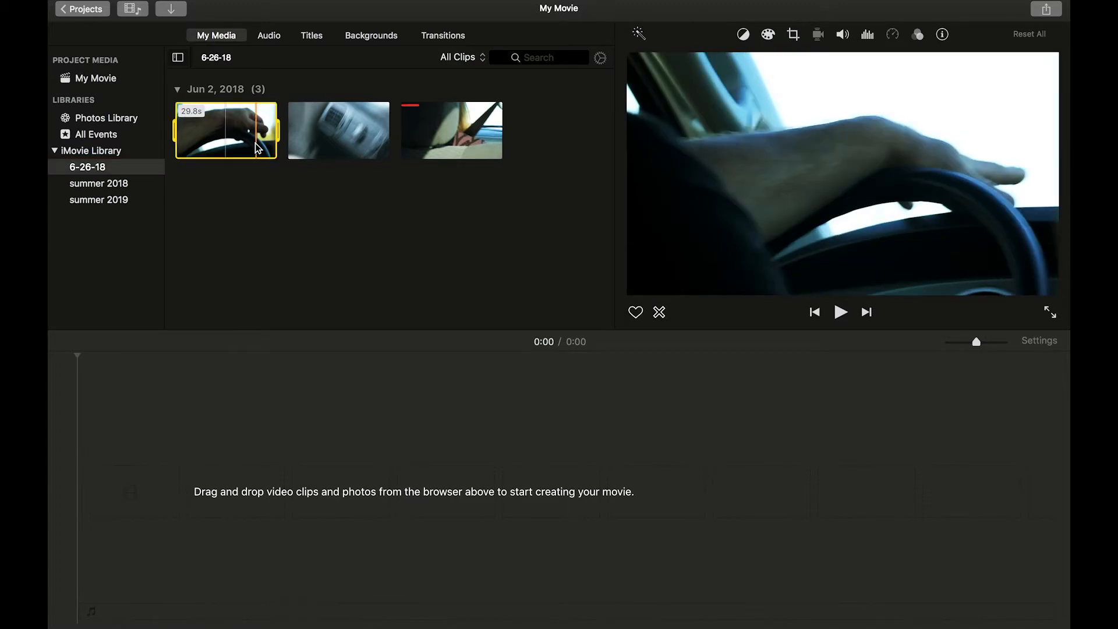
pyautogui.moveTo(258, 147); pyautogui.dragTo(140, 454)
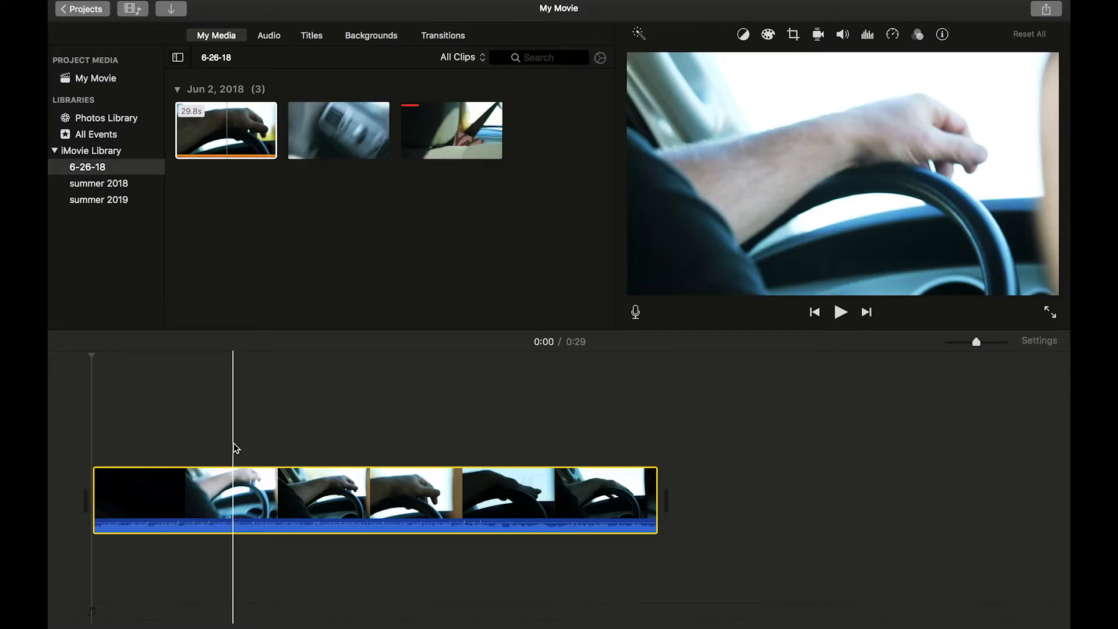
# Skim the start of the steering-wheel clip and try to trim its opening by moving its start edge inward
pyautogui.click(102, 359)
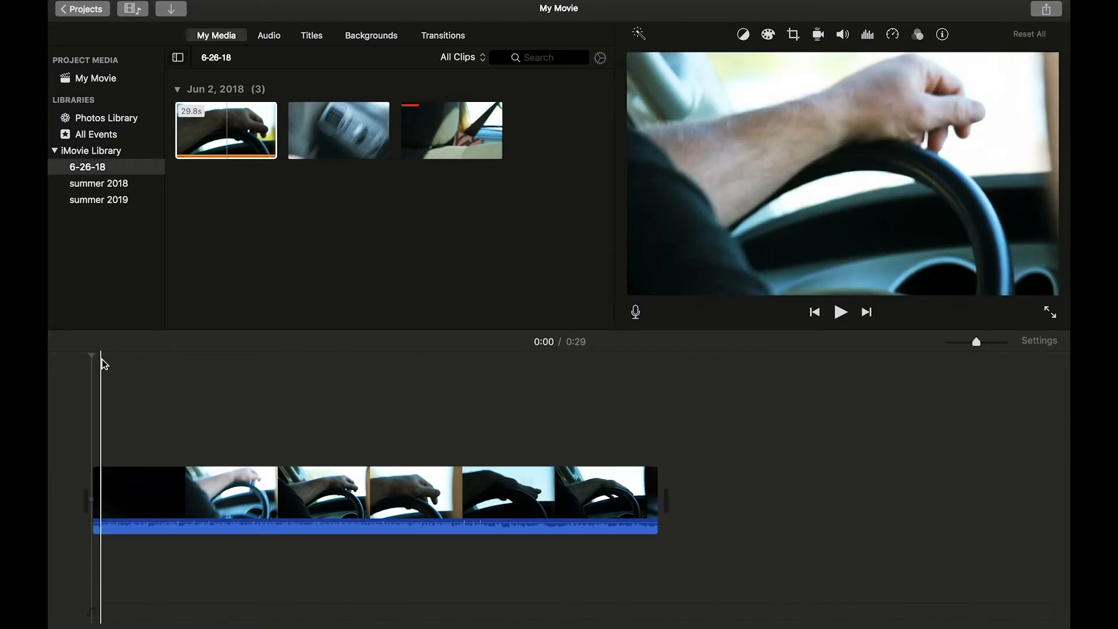
pyautogui.moveTo(98, 359); pyautogui.dragTo(172, 378)
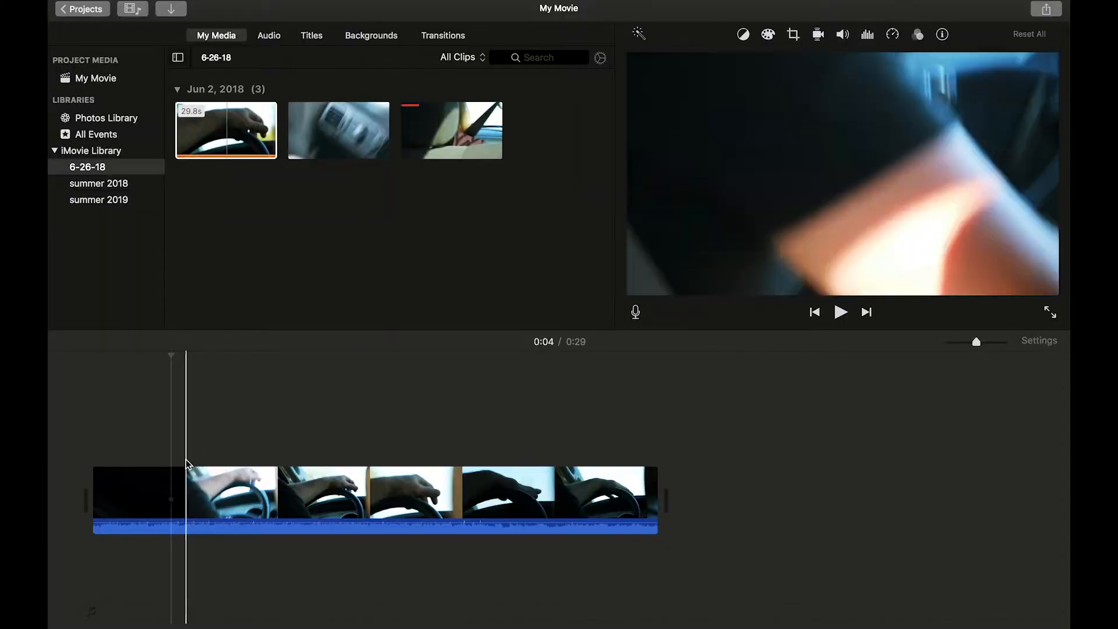
pyautogui.click(177, 474)
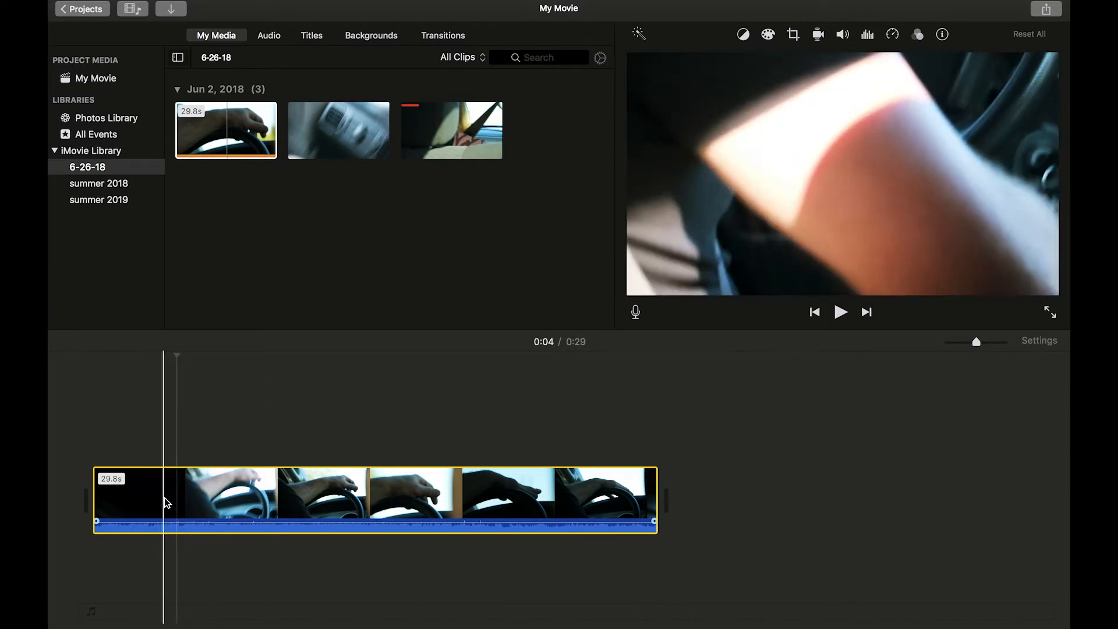
pyautogui.click(94, 502)
pyautogui.moveTo(95, 502); pyautogui.dragTo(202, 503)
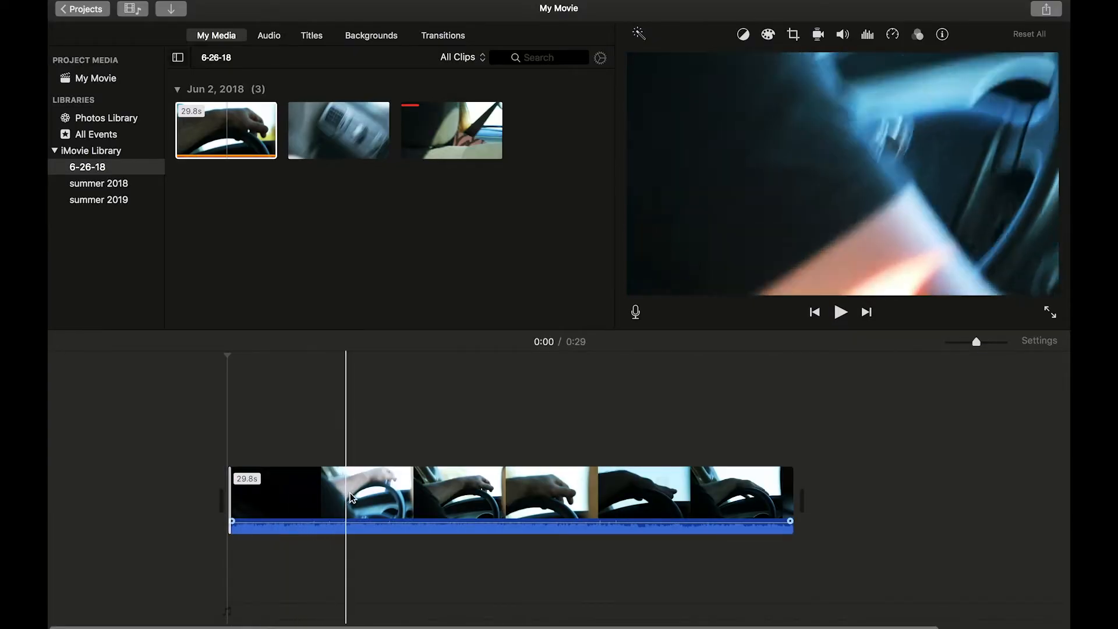
# Split the steering-wheel clip at 0:07 and delete the opening part
pyautogui.click(368, 494)
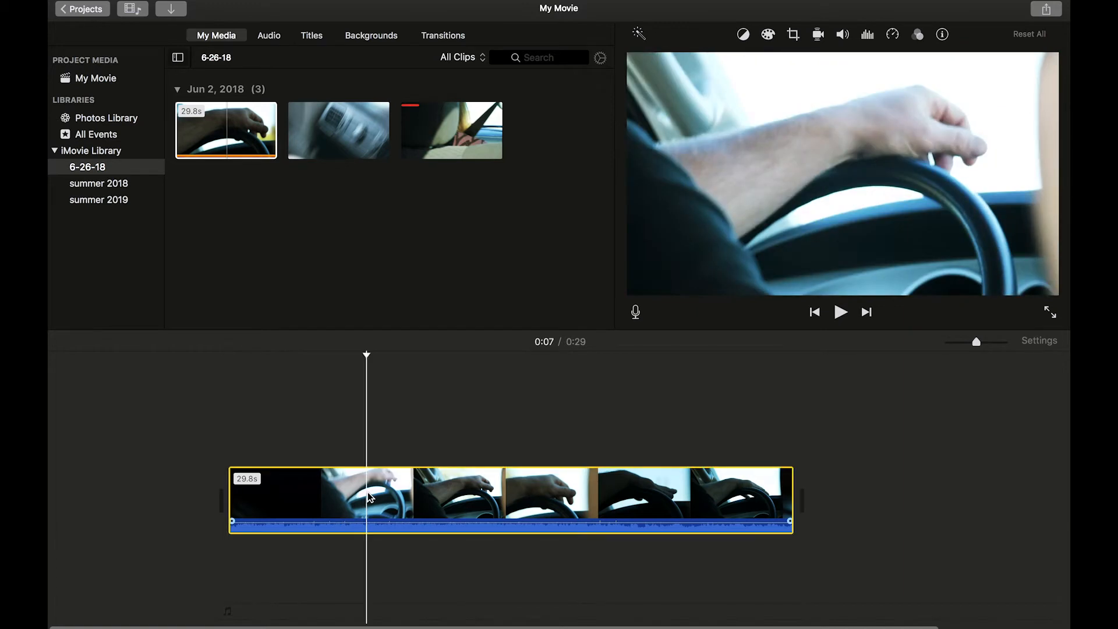
pyautogui.press('super+b')
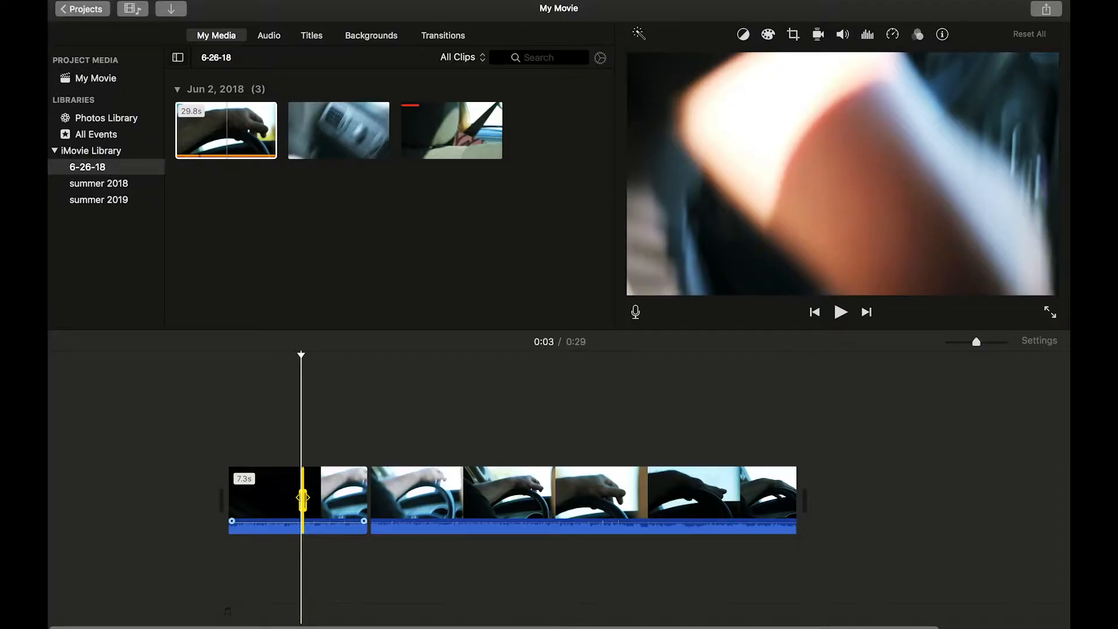
pyautogui.click(326, 490)
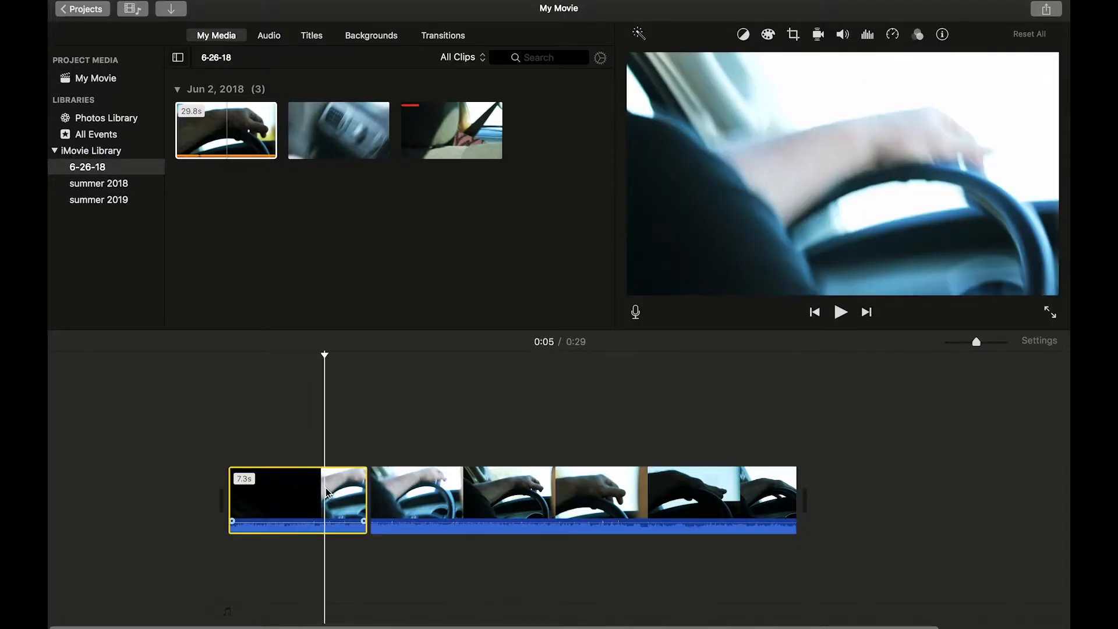
pyautogui.press('Delete')
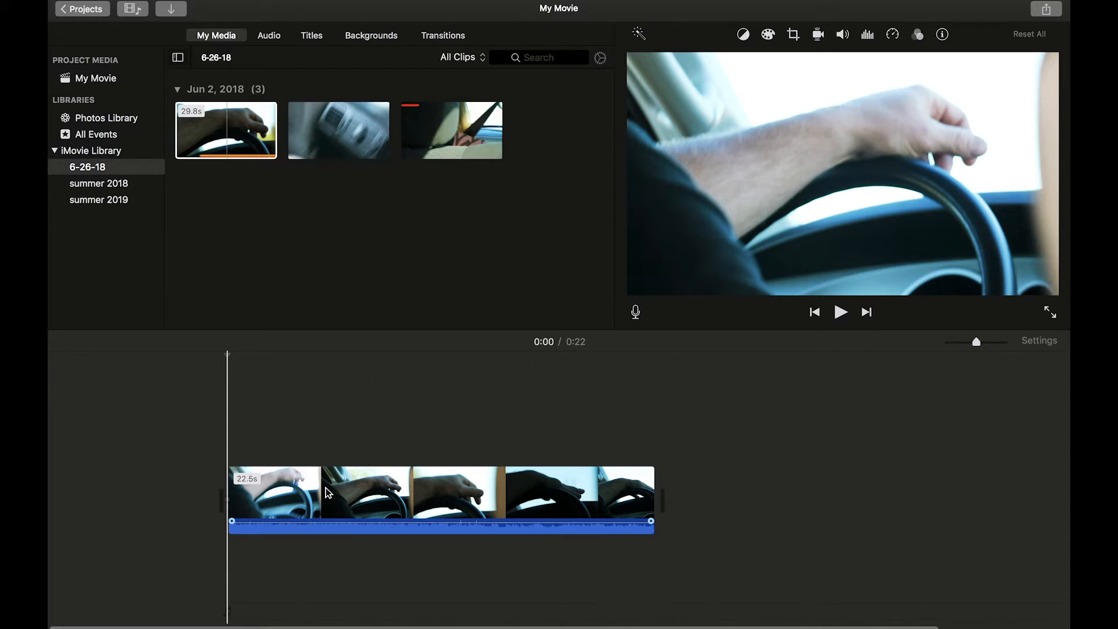
# Undo the deletion of the opening part and the split of the steering-wheel clip
pyautogui.press('super+z')
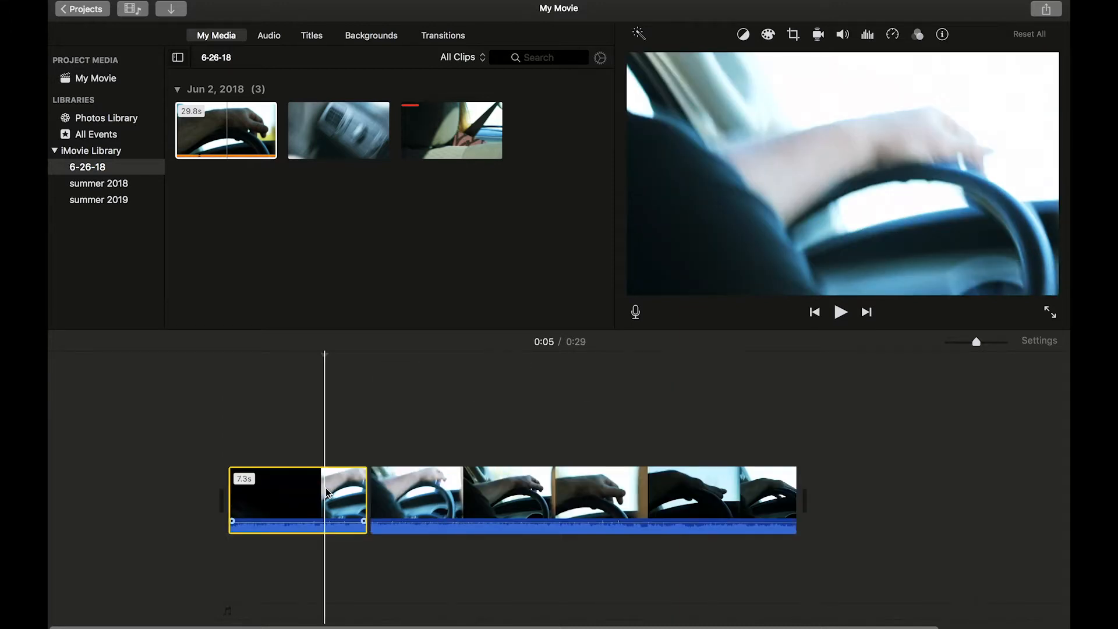
pyautogui.press('super+z')
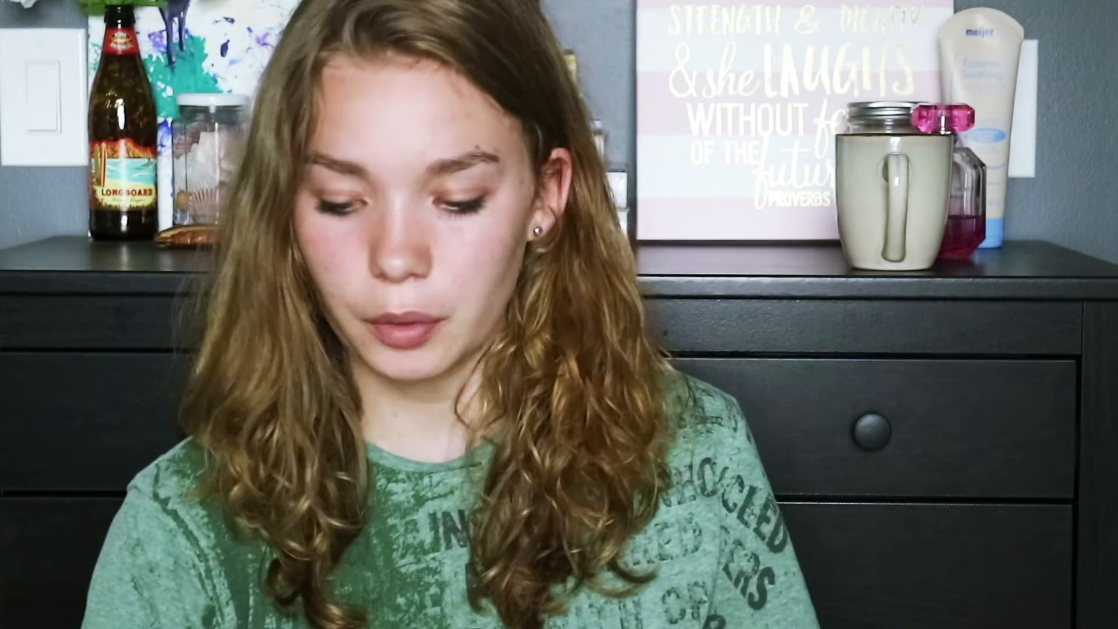
# Split the steering-wheel clip again at the 0:07 playhead position and remove the part before it
pyautogui.rightClick(365, 483)
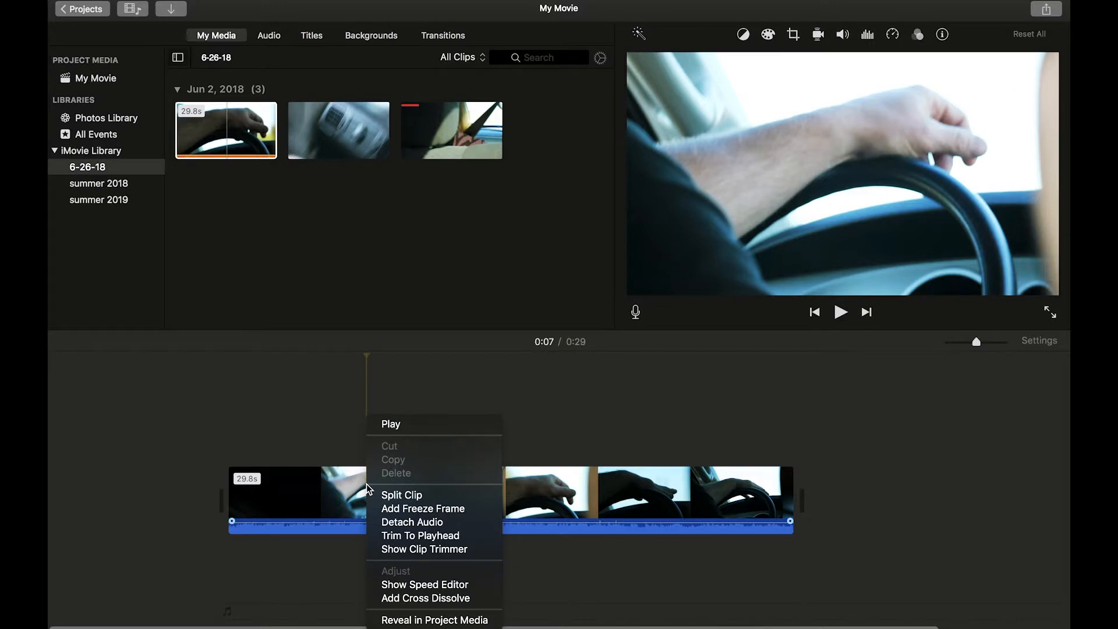
pyautogui.click(402, 495)
pyautogui.click(303, 498)
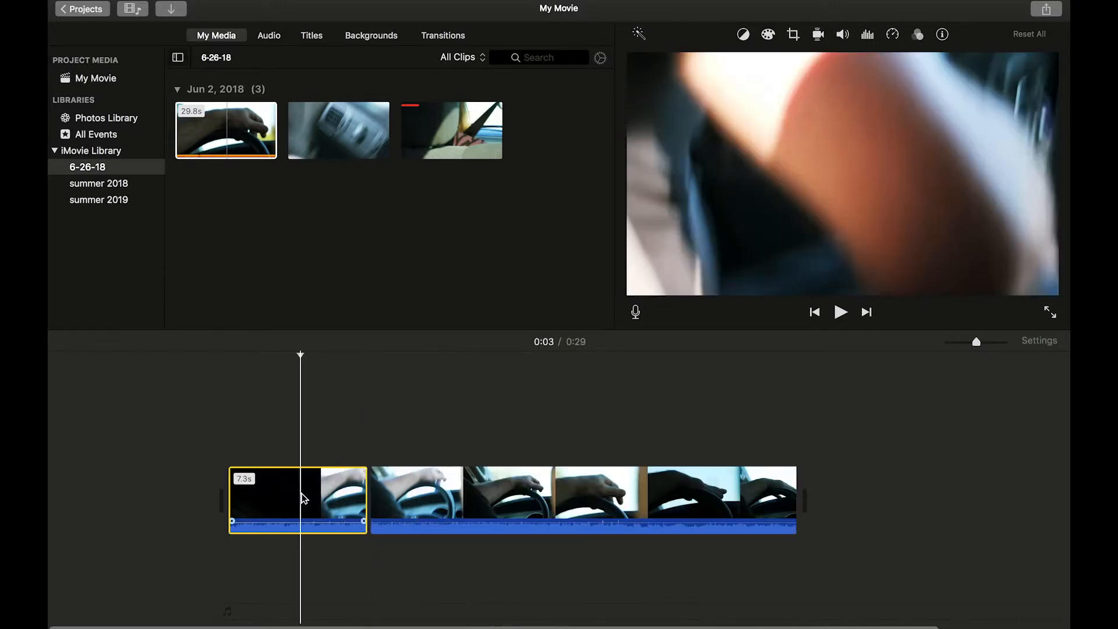
pyautogui.press('Delete')
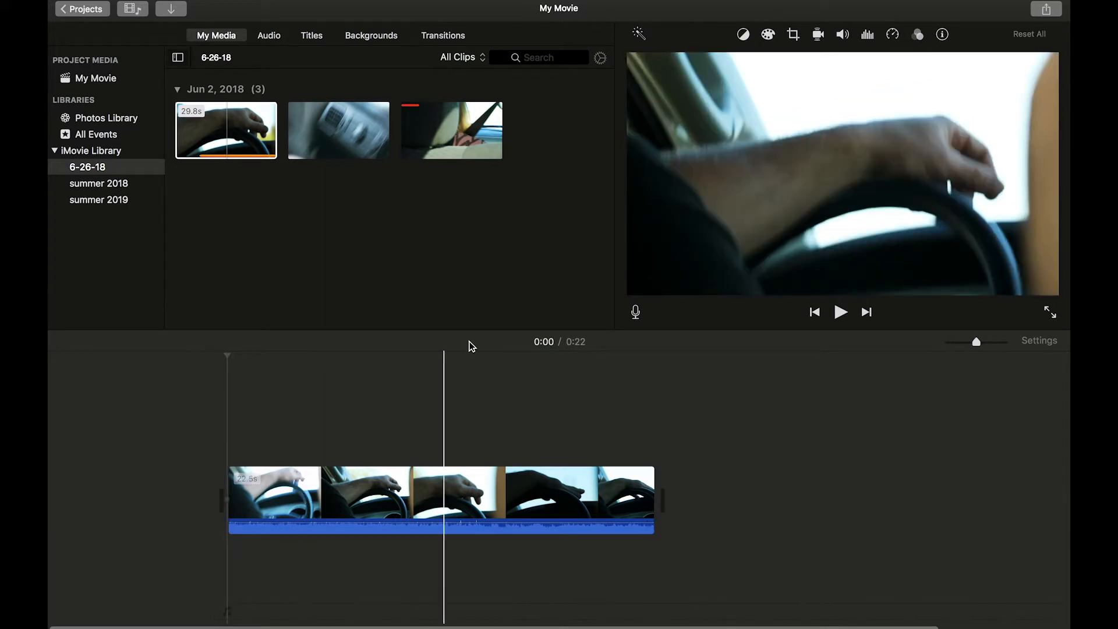
# Add a short section from the middle of the third, 22.7 s event clip to the timeline after the steering-wheel clip
pyautogui.click(335, 135)
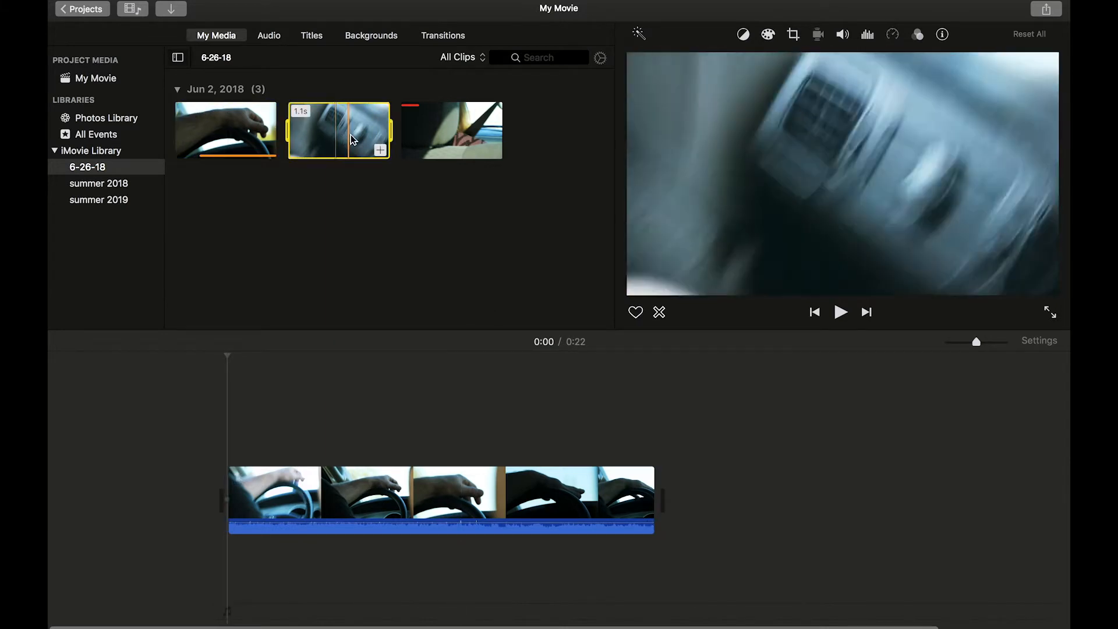
pyautogui.click(432, 135)
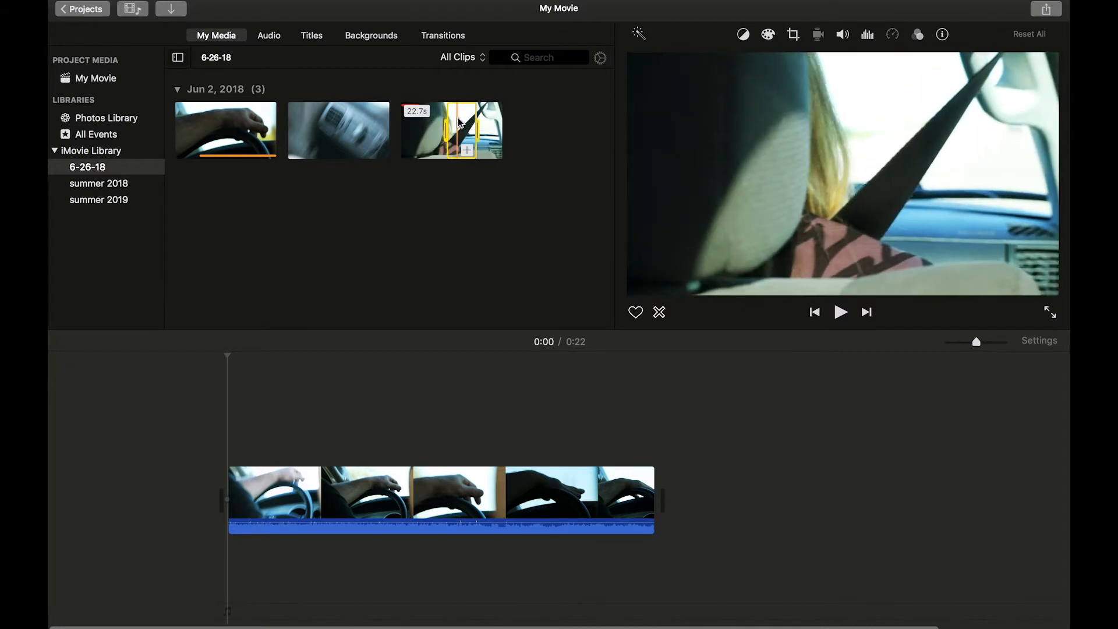
pyautogui.moveTo(459, 125); pyautogui.dragTo(715, 483)
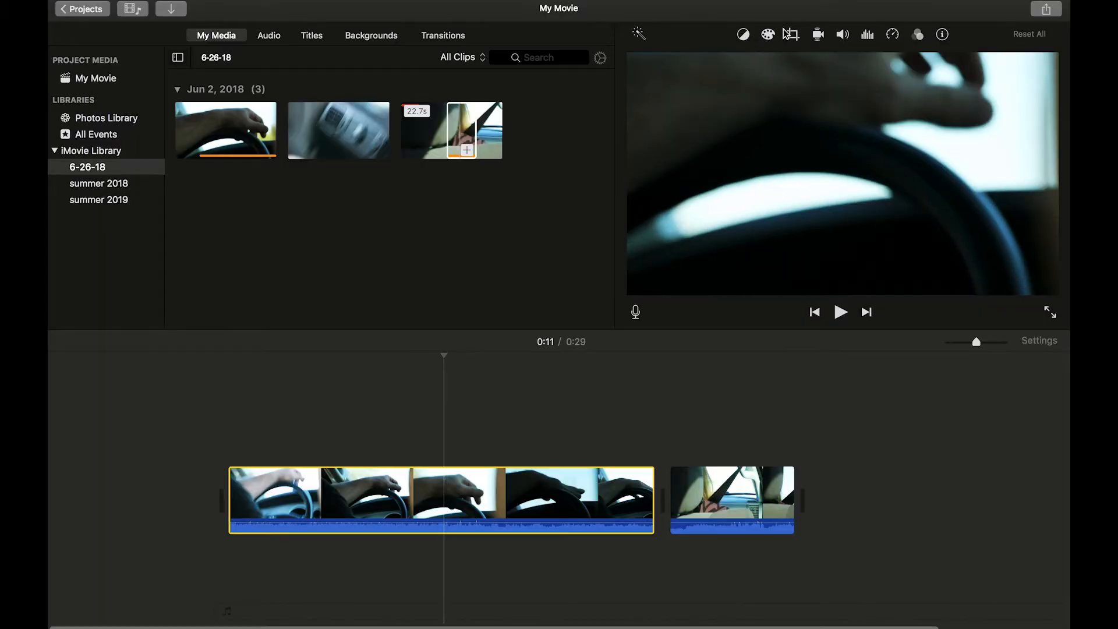
# Adjust the steering-wheel clip's color temperature, saturation and highlights, leaving each close to its neutral position
pyautogui.click(744, 35)
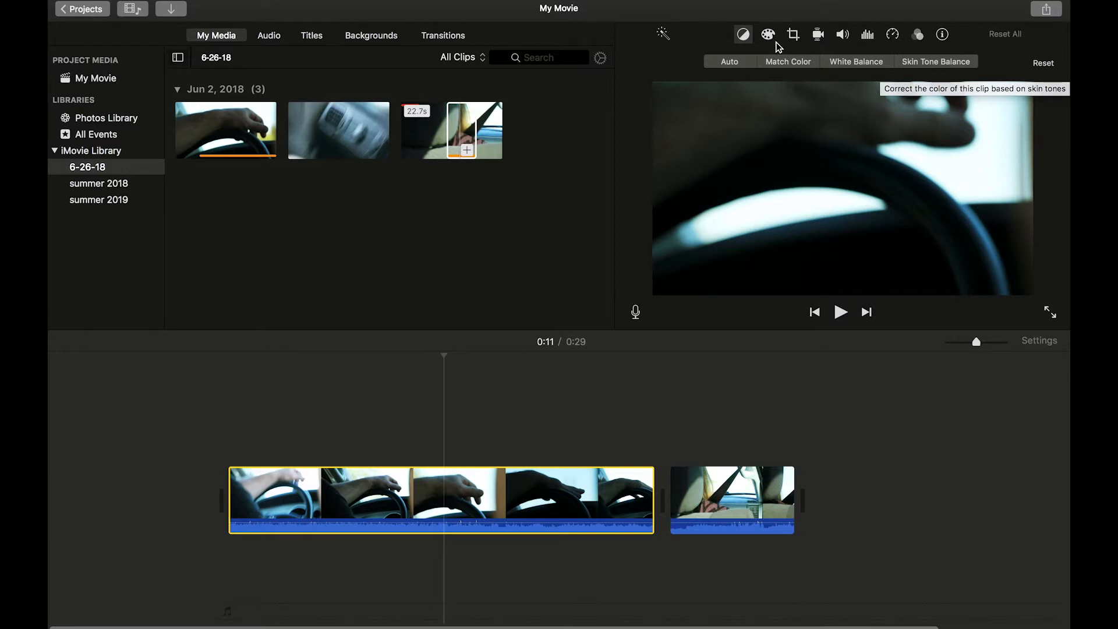
pyautogui.click(774, 42)
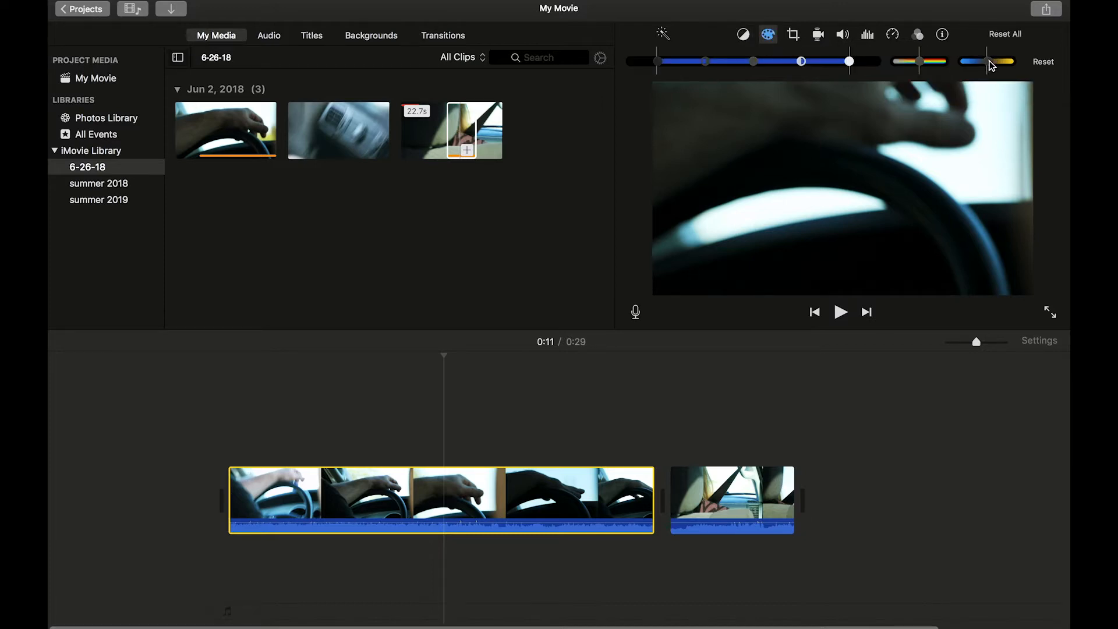
pyautogui.moveTo(998, 62); pyautogui.dragTo(989, 62)
pyautogui.moveTo(921, 62)
pyautogui.mouseDown()
pyautogui.moveTo(881, 63)
pyautogui.moveTo(946, 64)
pyautogui.moveTo(919, 62)
pyautogui.mouseUp()
pyautogui.moveTo(850, 63)
pyautogui.mouseDown()
pyautogui.moveTo(859, 62)
pyautogui.moveTo(848, 62)
pyautogui.mouseUp()
# Try Crop to Fill framing on the steering-wheel clip and return its crop style to Fit
pyautogui.click(794, 36)
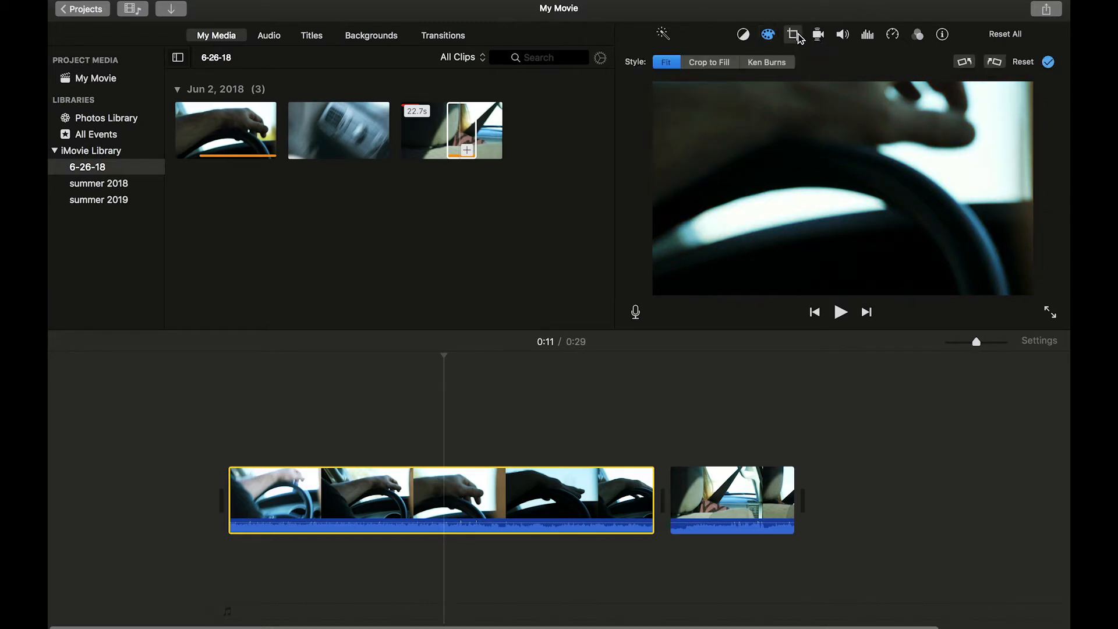
pyautogui.click(704, 63)
pyautogui.moveTo(652, 88)
pyautogui.mouseDown()
pyautogui.moveTo(756, 93)
pyautogui.moveTo(766, 111)
pyautogui.moveTo(655, 70)
pyautogui.mouseUp()
pyautogui.click(664, 63)
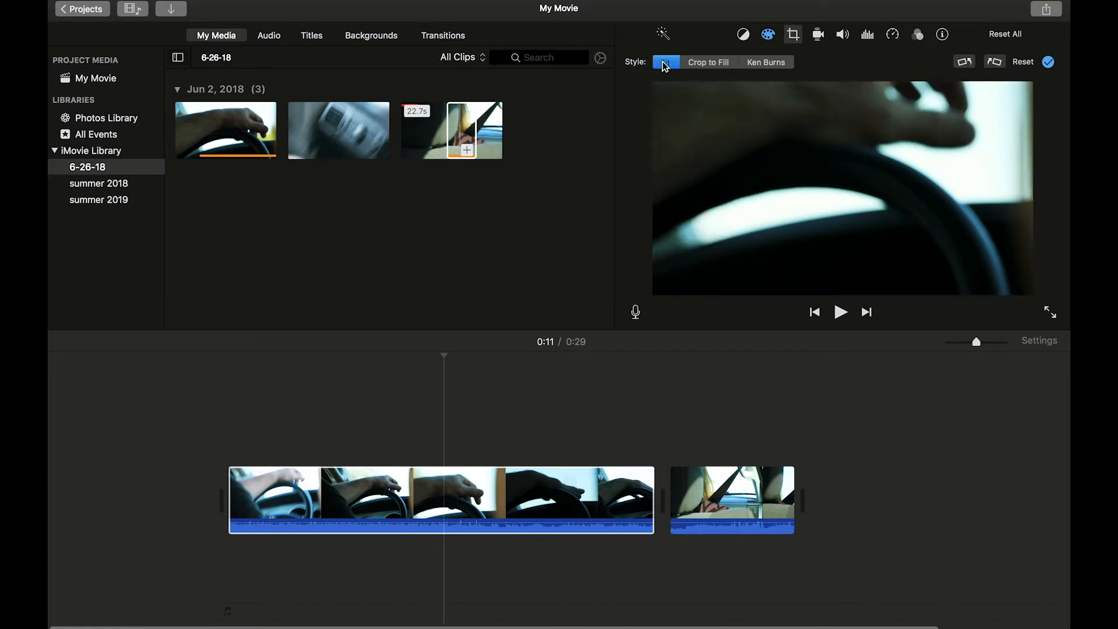
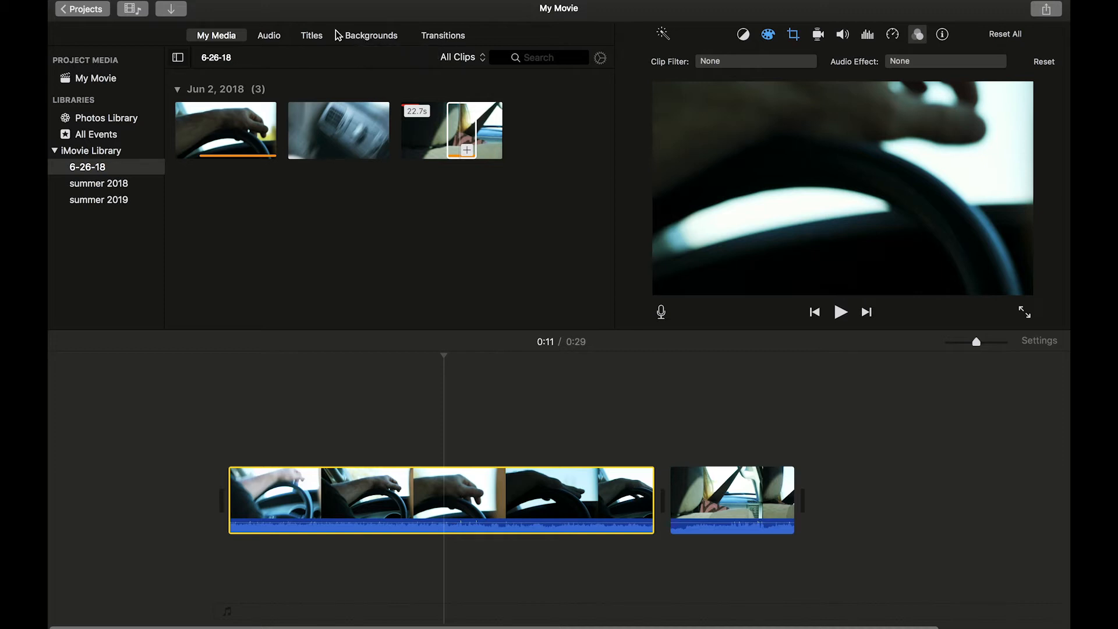
# Place an Expand Lower Third title over the beginning of the steering-wheel clip in the timeline
pyautogui.click(275, 38)
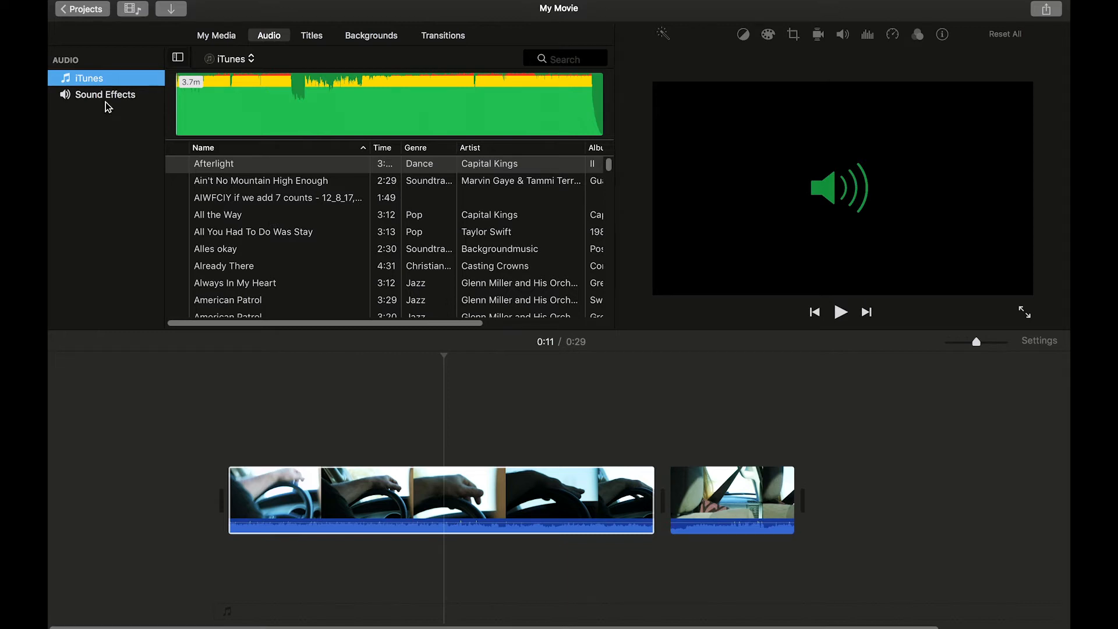
pyautogui.click(312, 35)
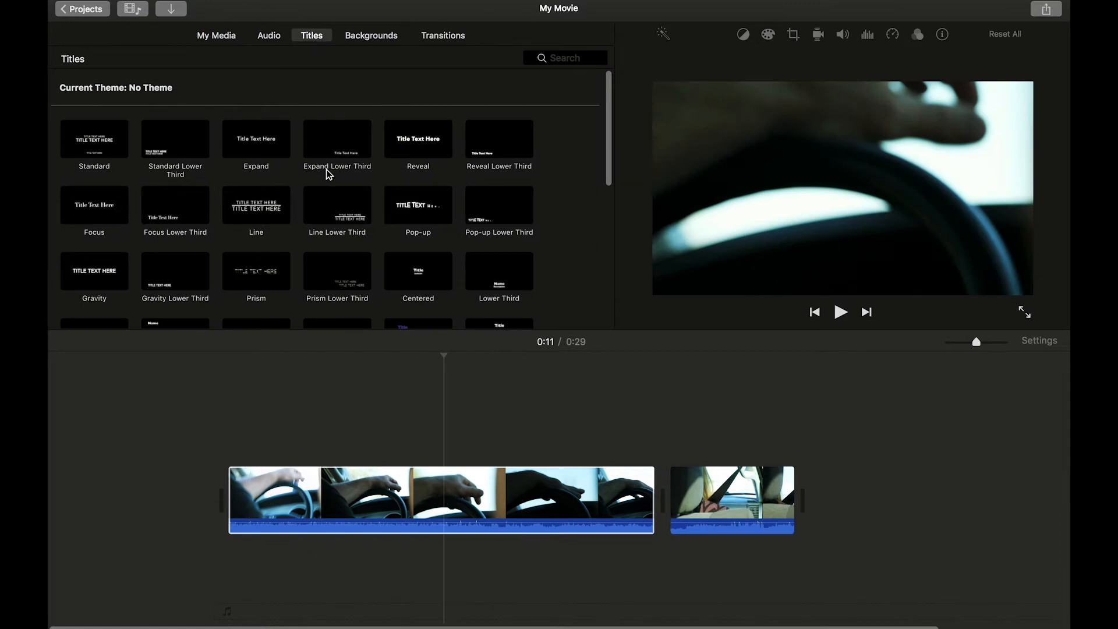
pyautogui.moveTo(608, 83)
pyautogui.mouseDown()
pyautogui.moveTo(609, 217)
pyautogui.moveTo(608, 93)
pyautogui.mouseUp()
pyautogui.click(345, 146)
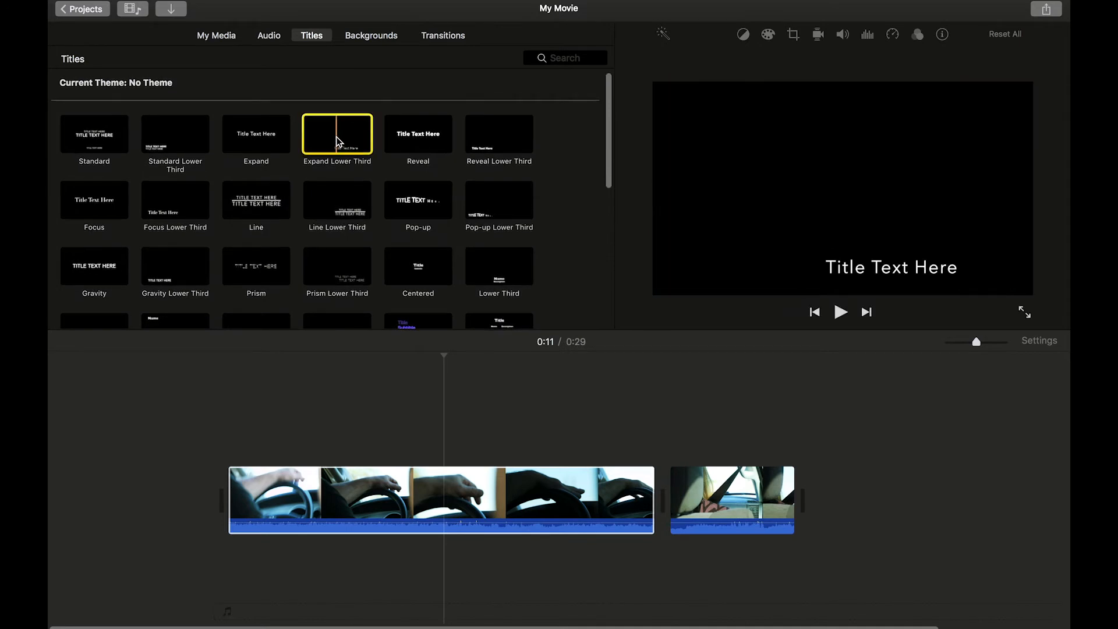
pyautogui.moveTo(338, 142); pyautogui.dragTo(231, 425)
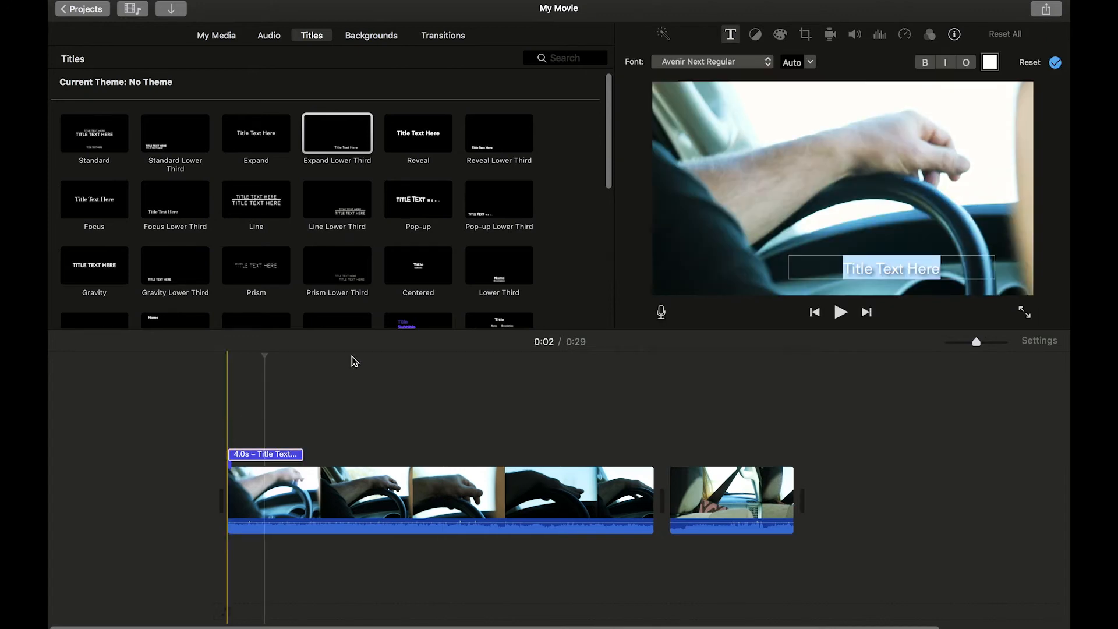
# Replace the placeholder text of the lower-third title with "Driving in the Car"
pyautogui.click(269, 454)
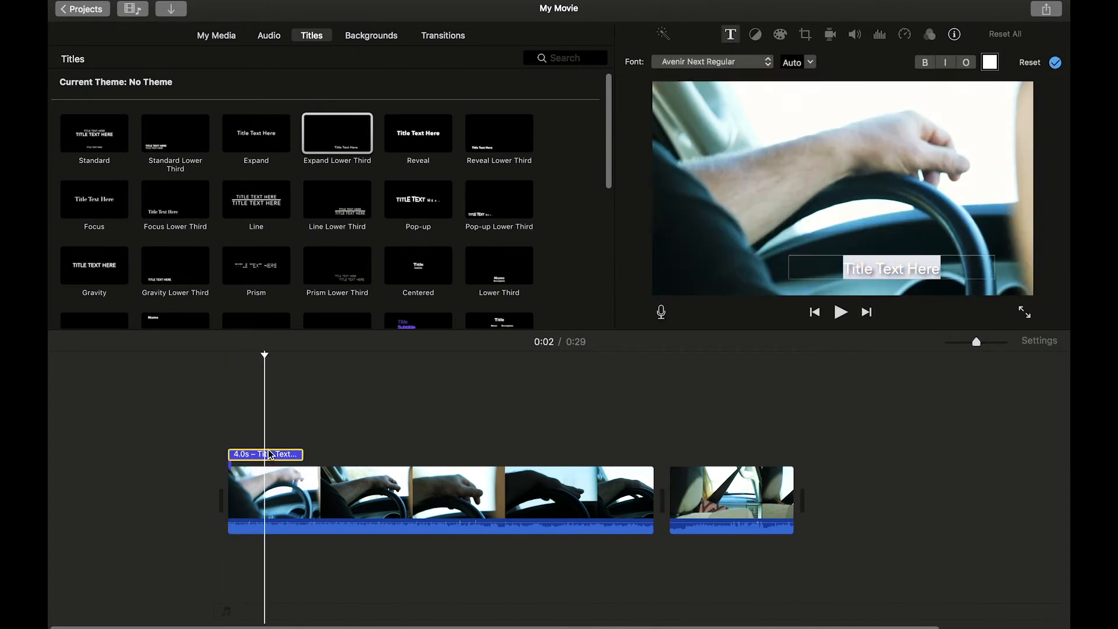
pyautogui.click(922, 273)
pyautogui.moveTo(943, 271); pyautogui.dragTo(826, 274)
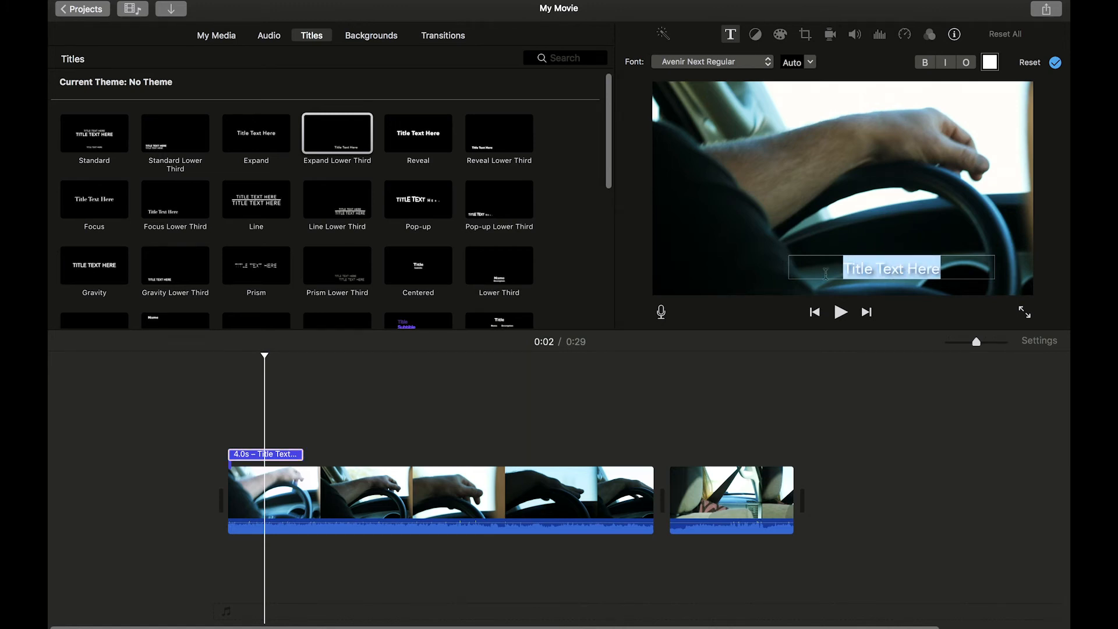
pyautogui.write('D')
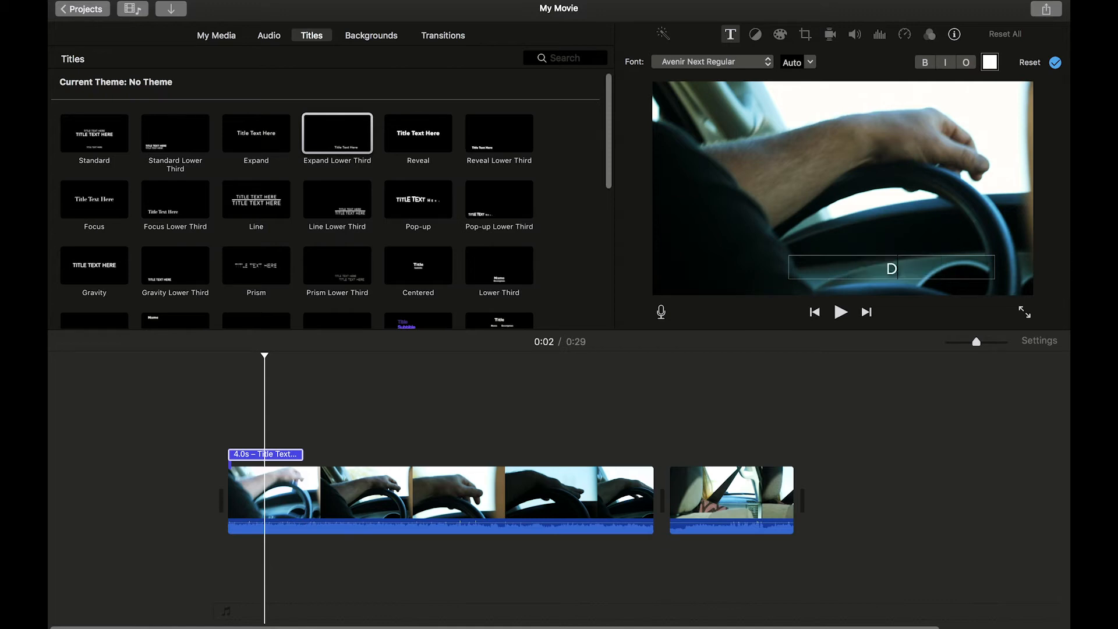
pyautogui.write('riving in the Car')
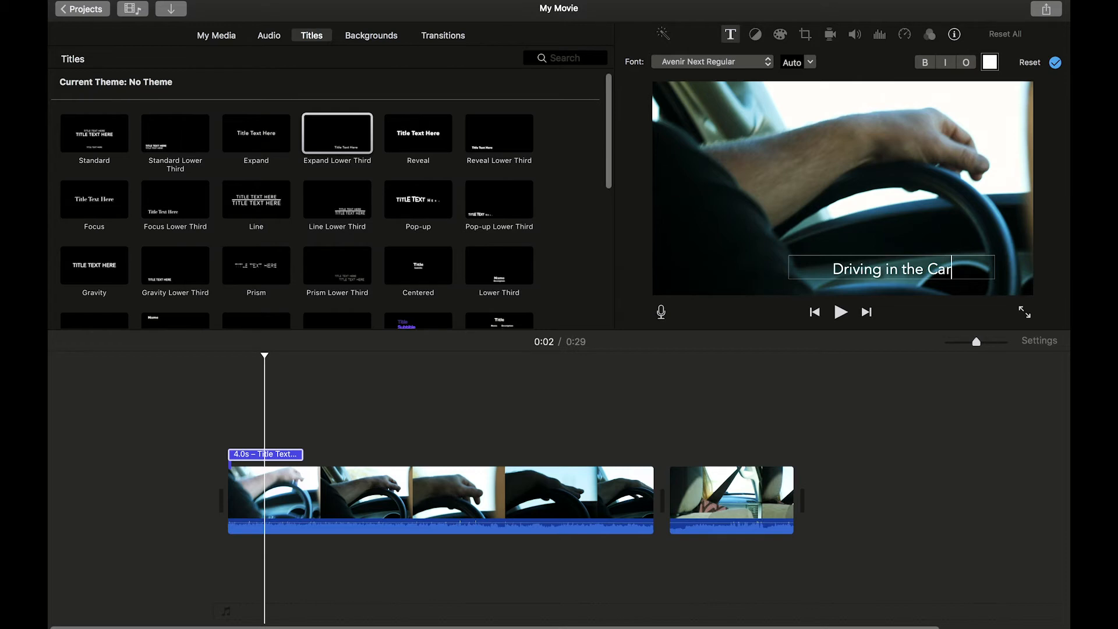
# Set the "Driving in the Car" title's font to Zapfino and try a font size of 102
pyautogui.moveTo(955, 255); pyautogui.dragTo(795, 211)
pyautogui.click(755, 63)
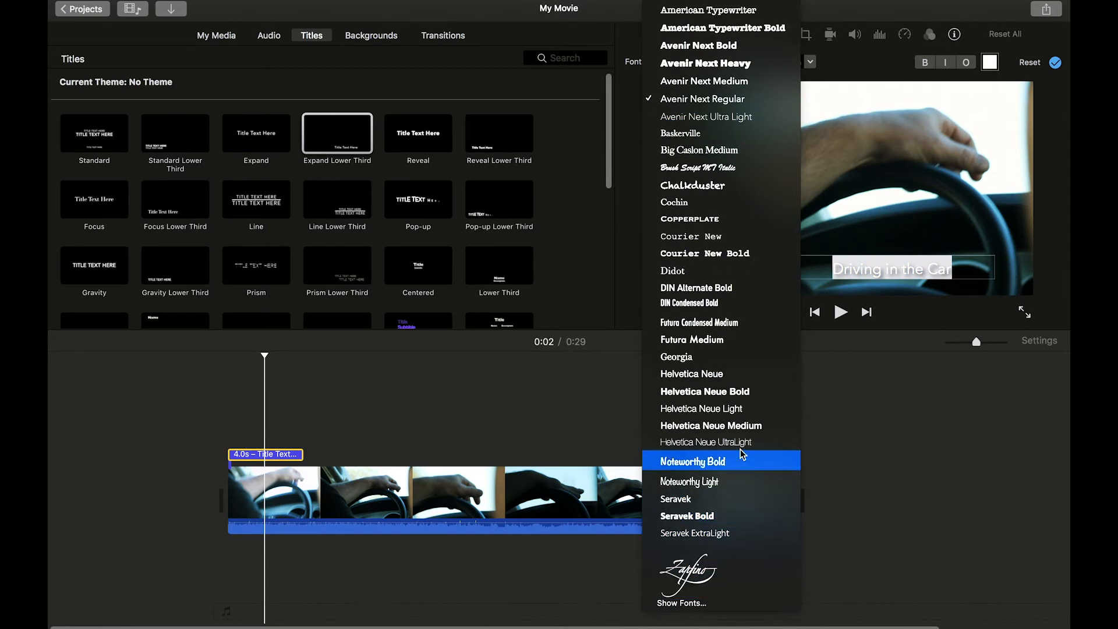
pyautogui.click(719, 566)
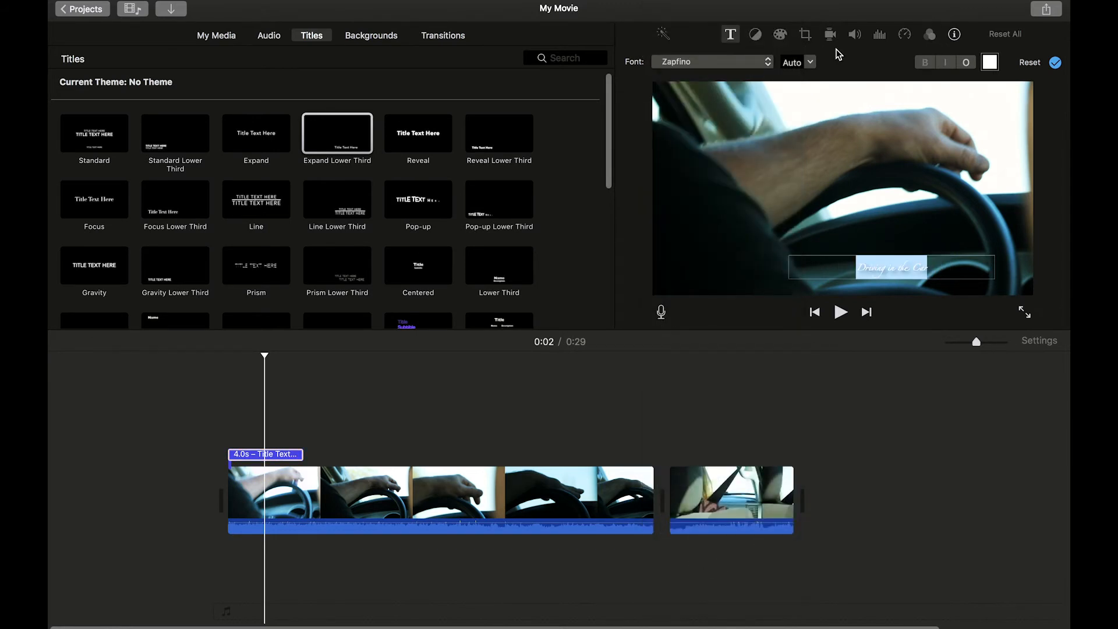
pyautogui.click(811, 62)
pyautogui.click(787, 135)
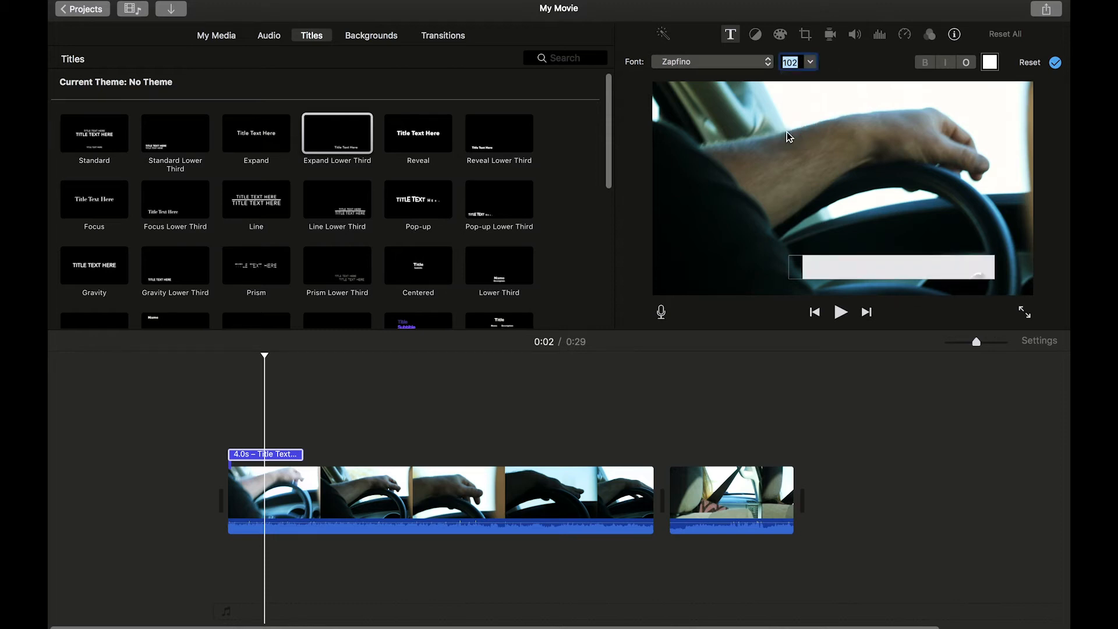
pyautogui.click(914, 186)
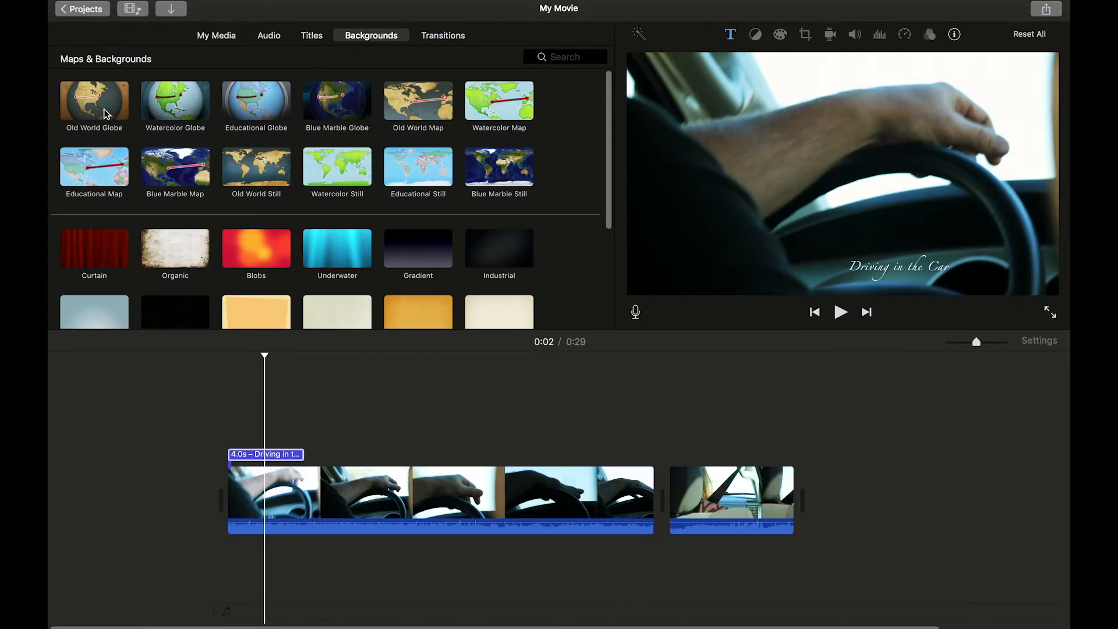
# Add the Watercolor Globe map before the steering-wheel clip and set its route from Anaa to Killarney
pyautogui.click(202, 103)
pyautogui.moveTo(175, 102); pyautogui.dragTo(117, 509)
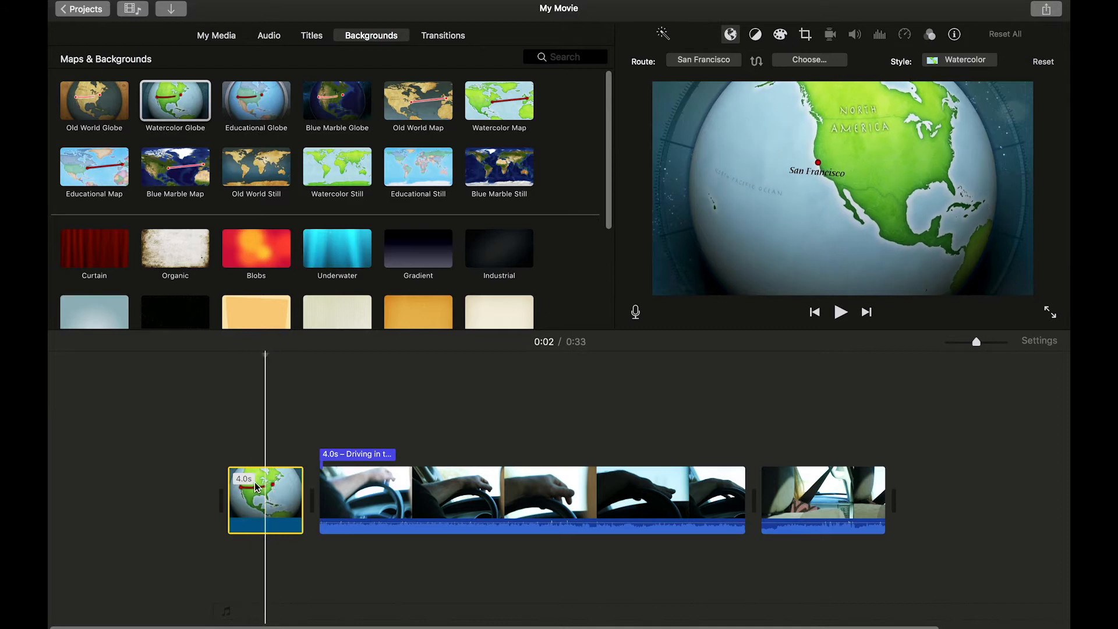
pyautogui.click(722, 60)
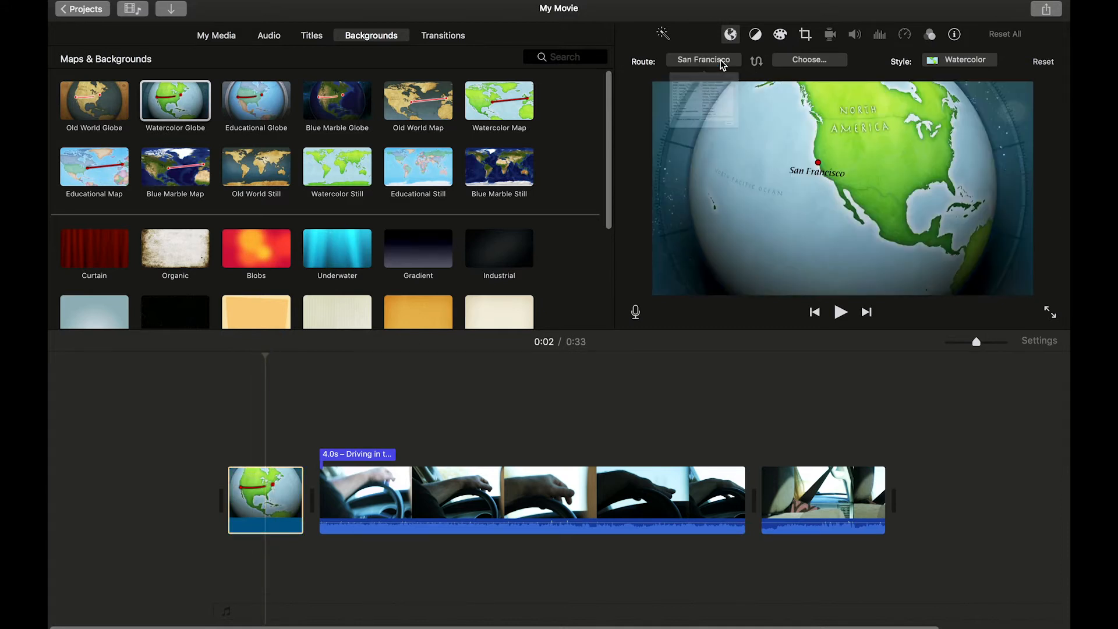
pyautogui.click(794, 60)
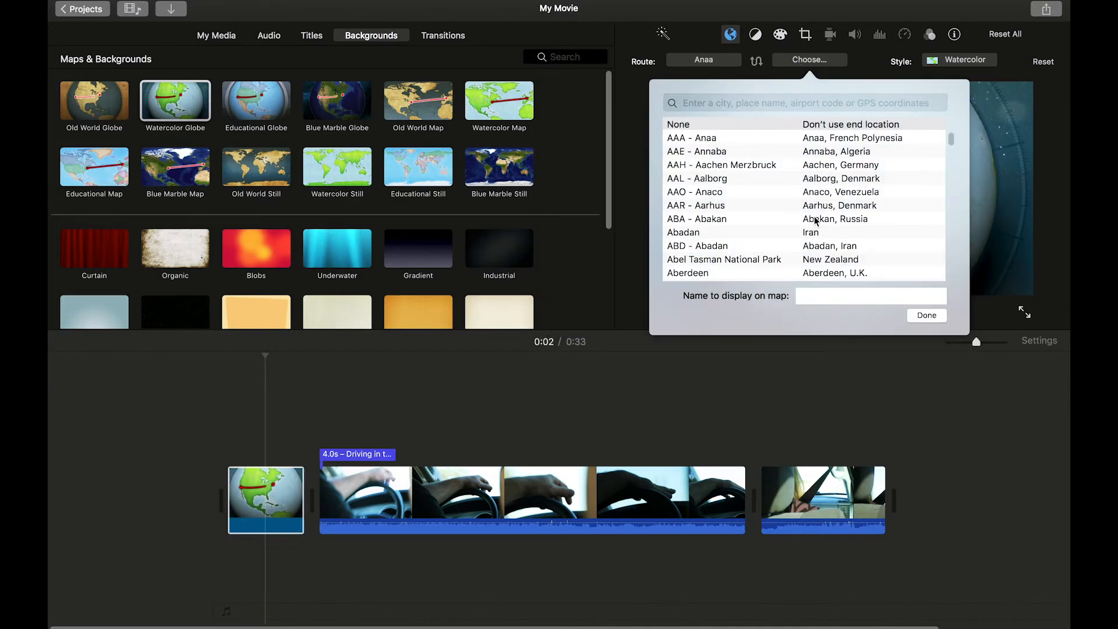
pyautogui.scroll(-3, 758, 233)
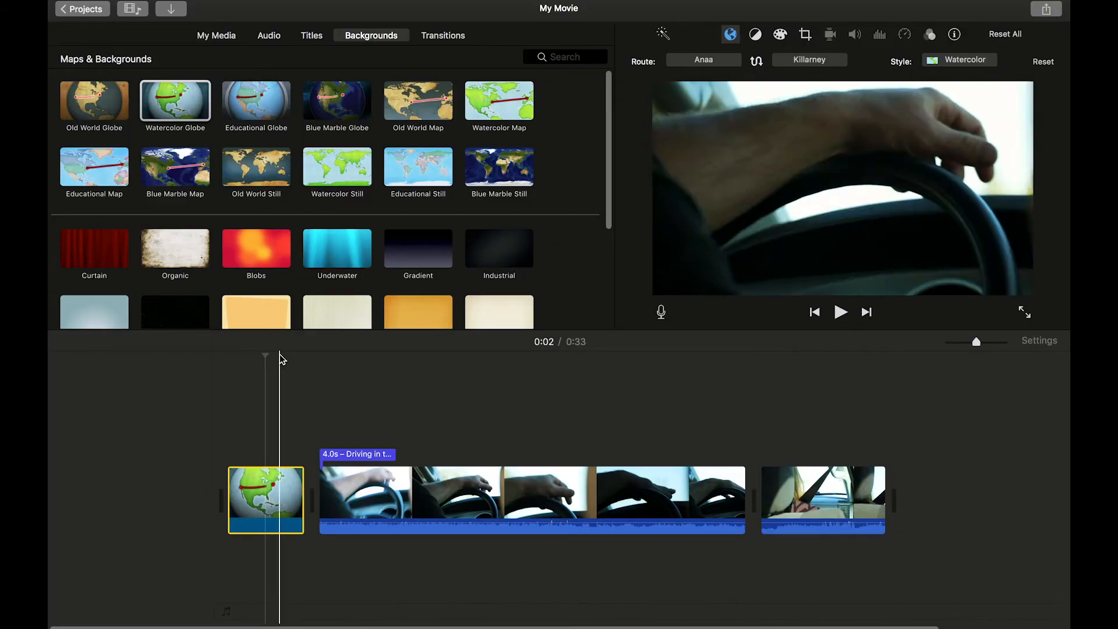
# Play the movie from the start of the globe map through the title over the steering-wheel clip
pyautogui.click(231, 354)
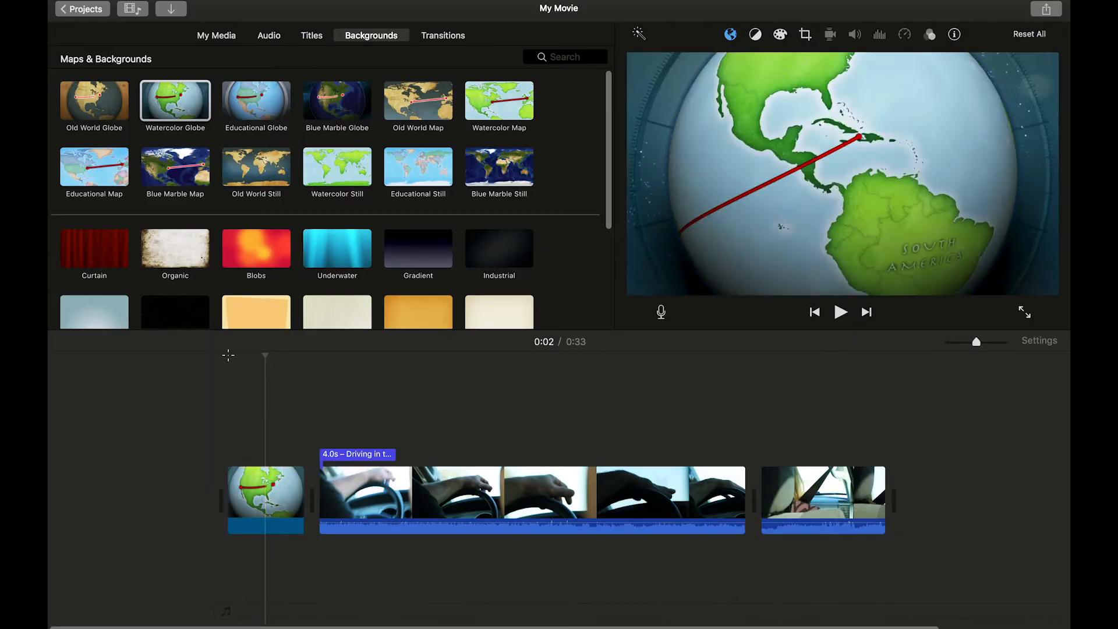
pyautogui.press('space')
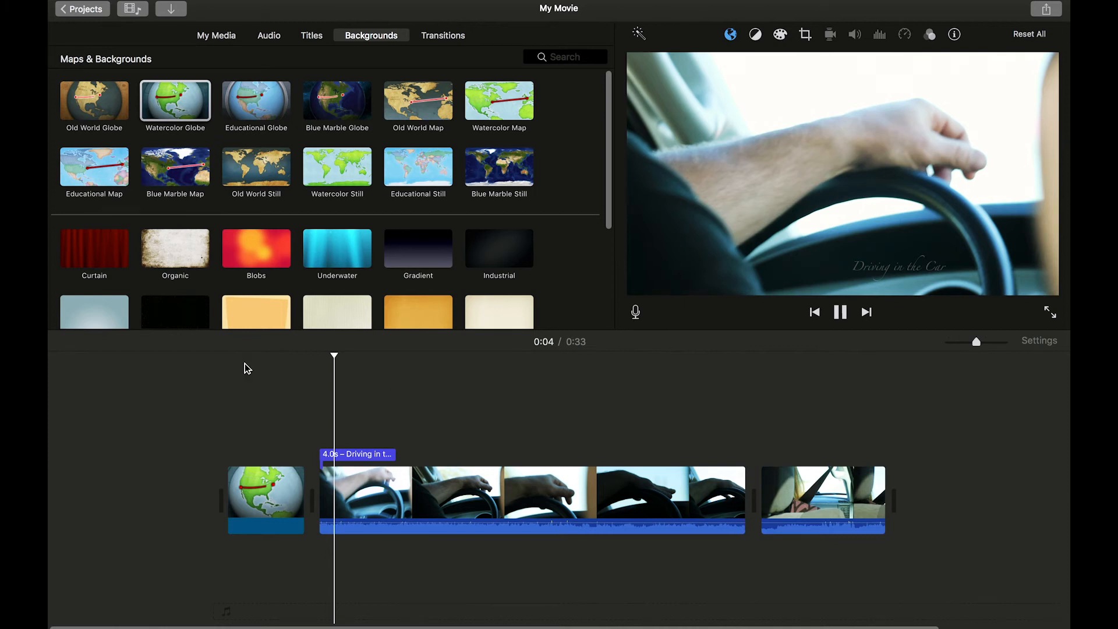
pyautogui.press('space')
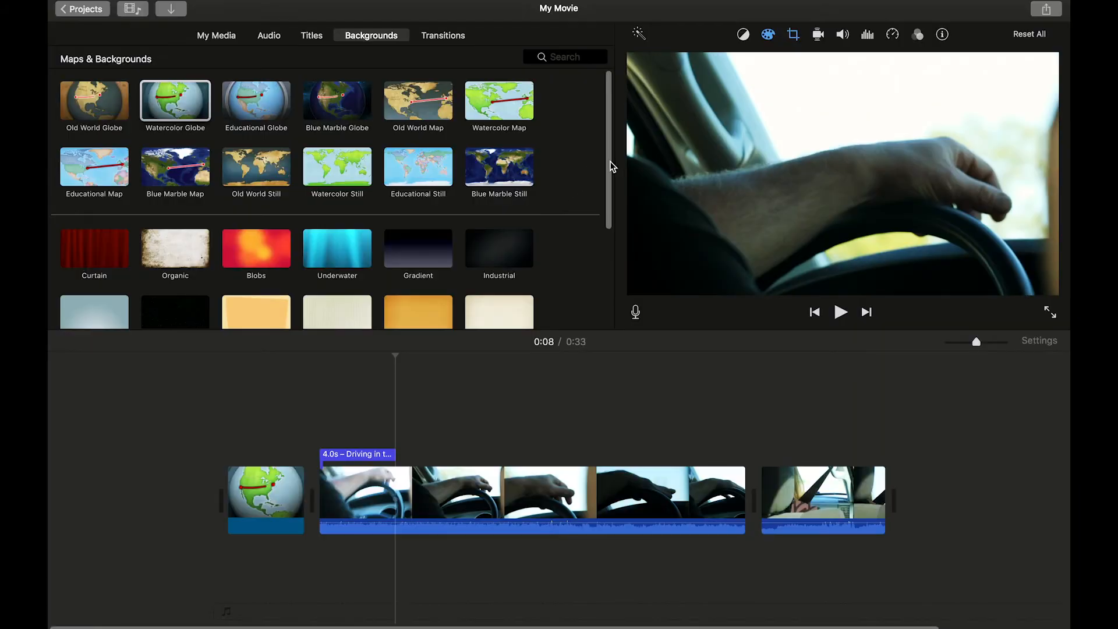
# Add the Blobs background before the globe map at the start of the timeline and preview it
pyautogui.moveTo(611, 166); pyautogui.dragTo(617, 285)
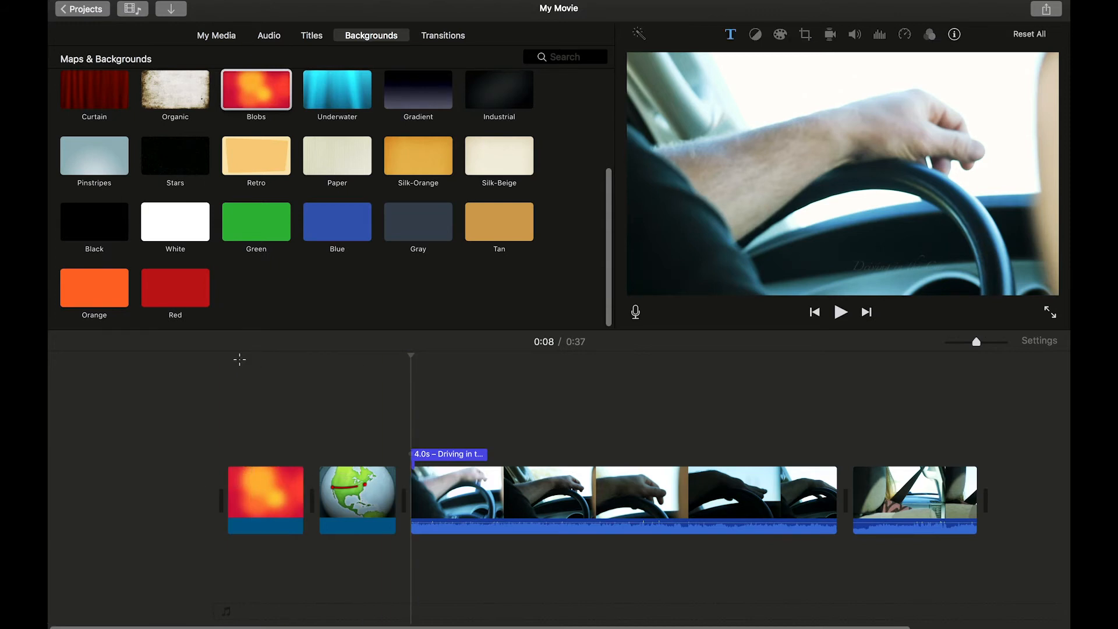
pyautogui.click(235, 357)
pyautogui.press('space')
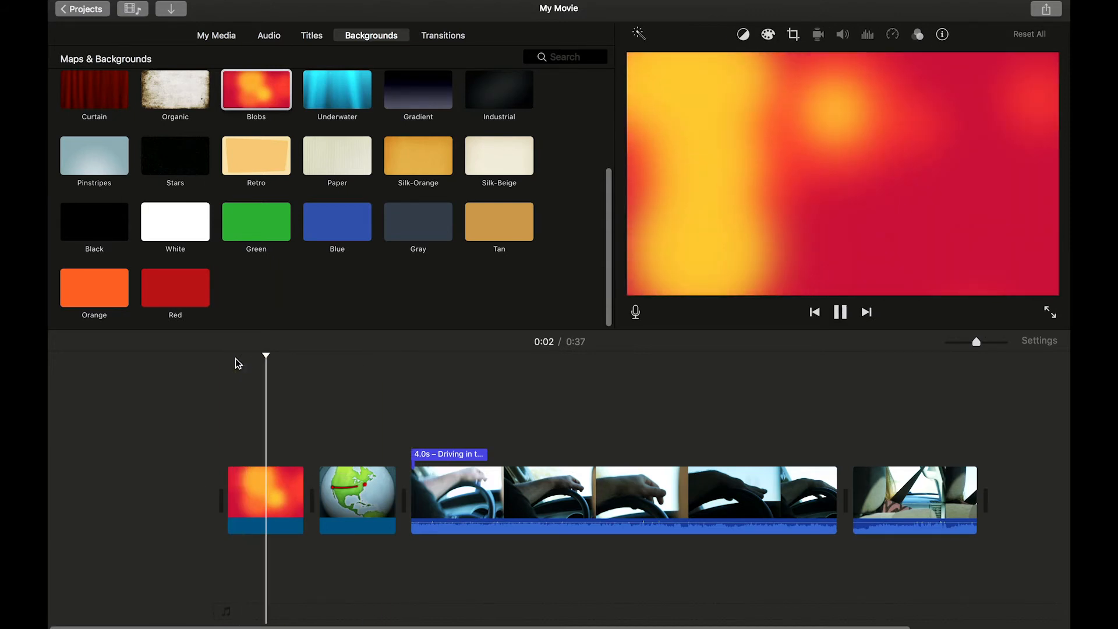
pyautogui.press('space')
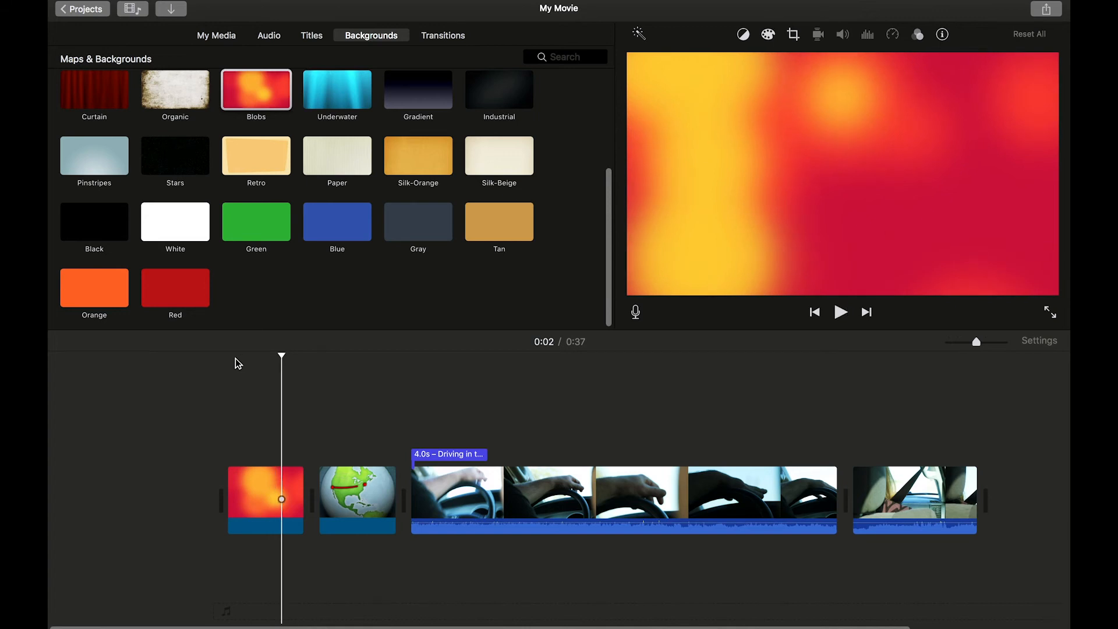
# Add a Cross Blur transition between the globe map and the steering-wheel clip and play it back
pyautogui.click(452, 37)
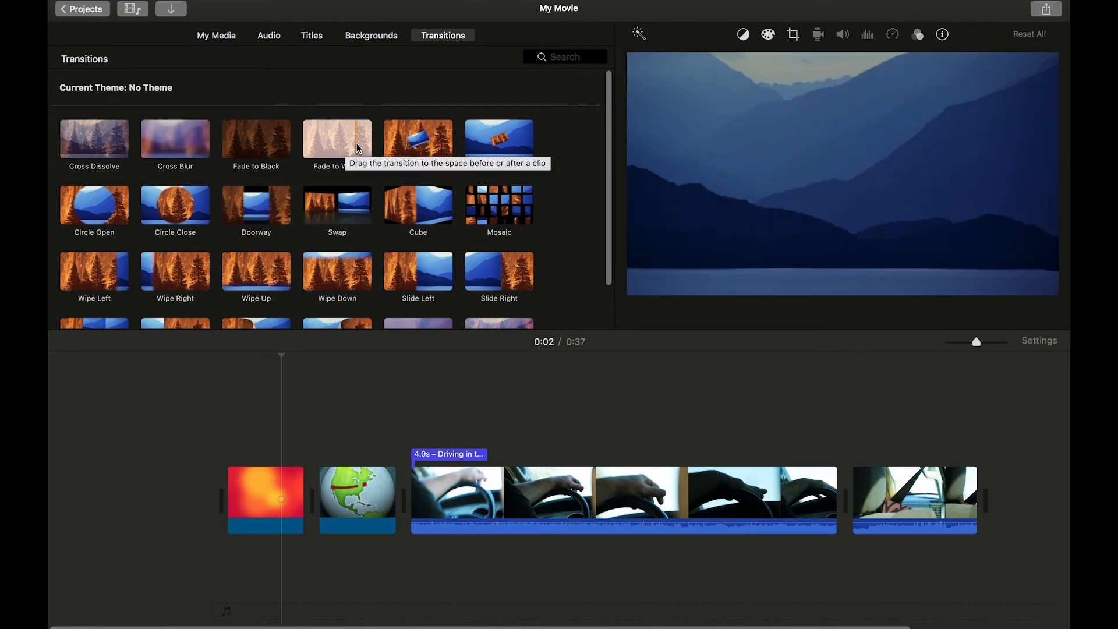
pyautogui.scroll(-3, 401, 148)
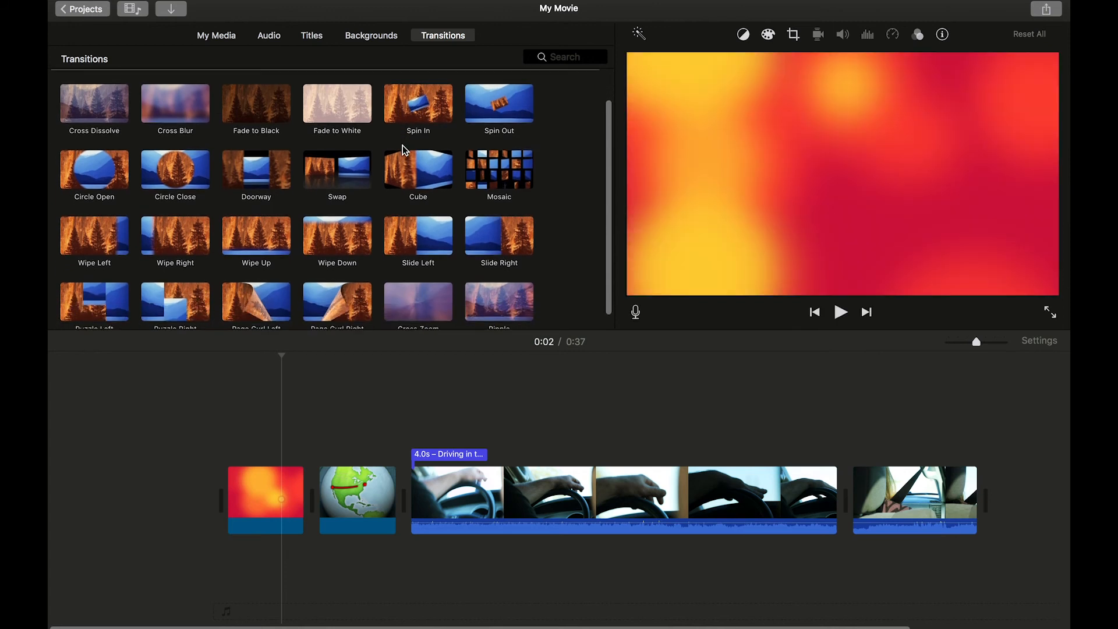
pyautogui.moveTo(167, 97); pyautogui.dragTo(396, 495)
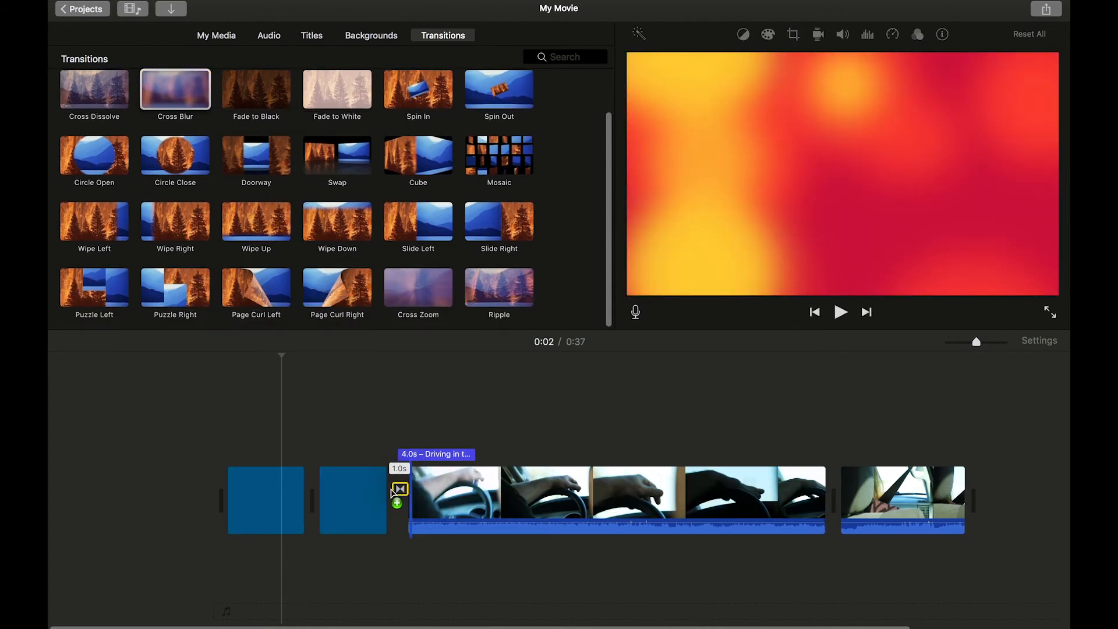
pyautogui.click(392, 355)
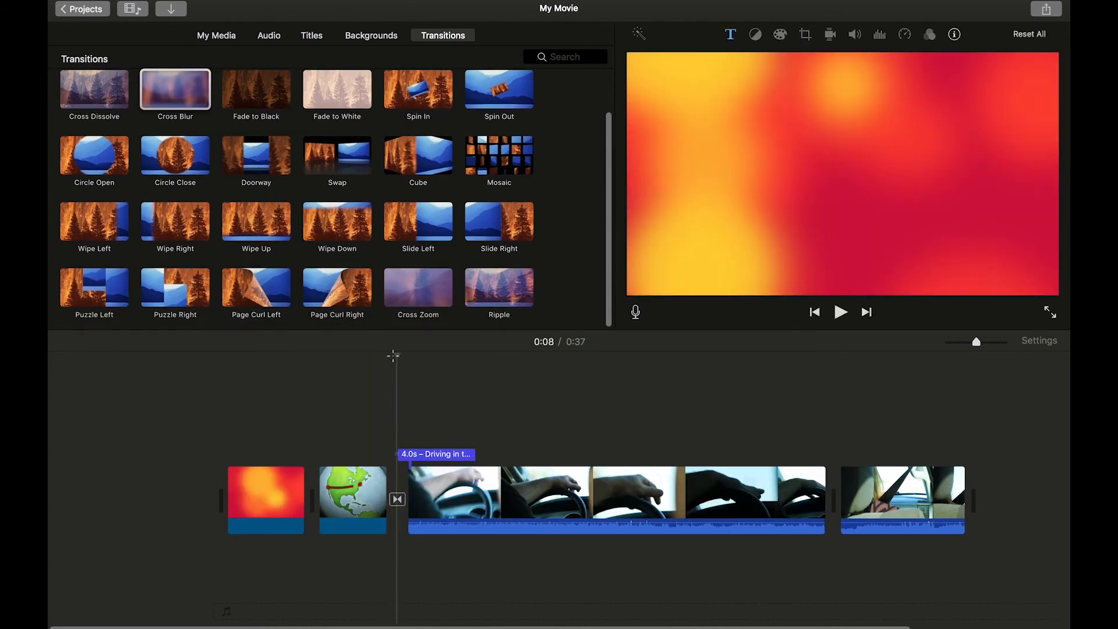
pyautogui.click(383, 355)
pyautogui.press('space')
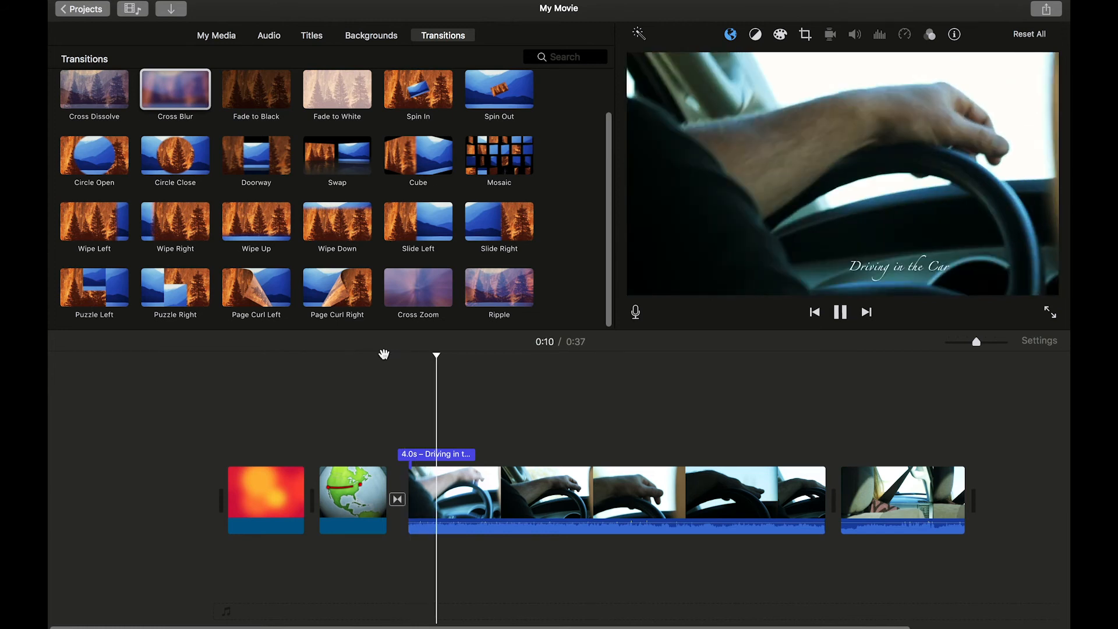
pyautogui.press('space')
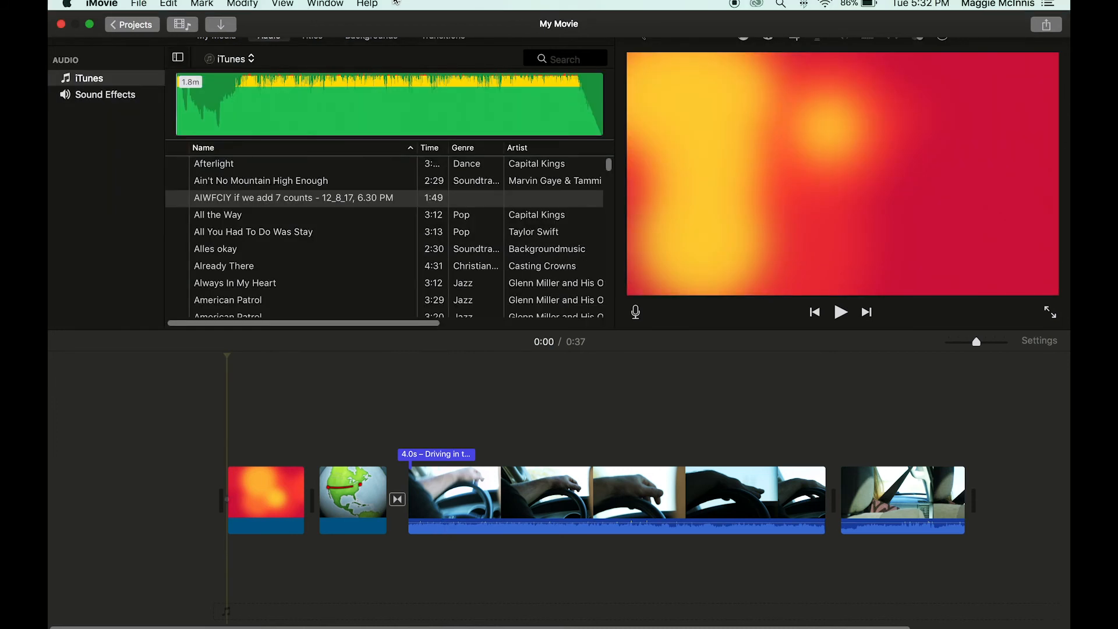
# Share My Movie as a file and proceed to choosing its save name and location
pyautogui.click(140, 4)
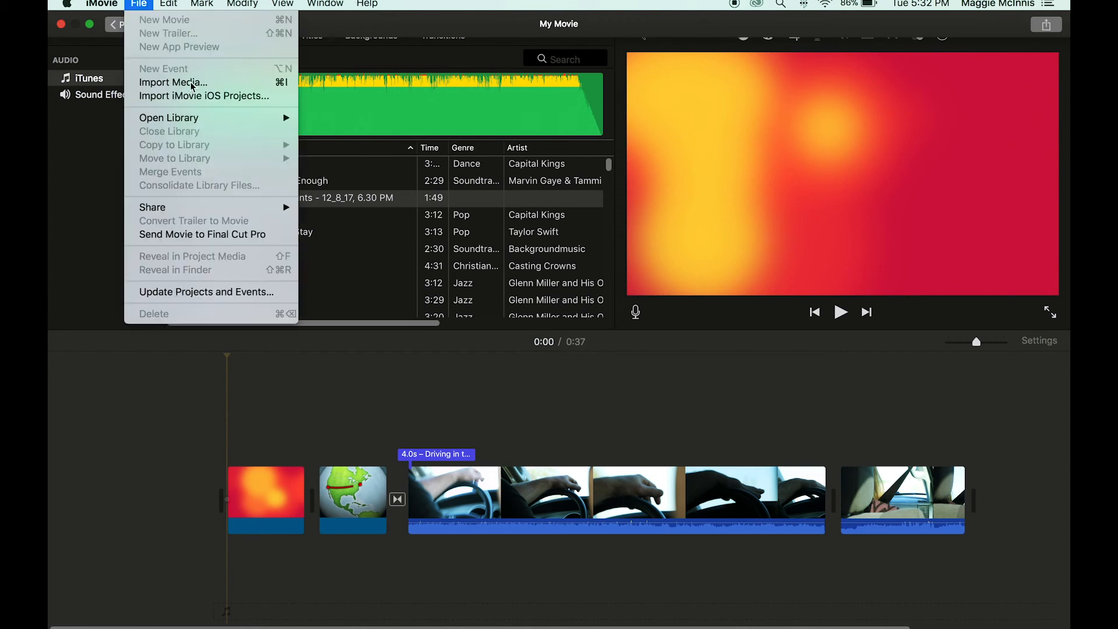
pyautogui.moveTo(215, 209)
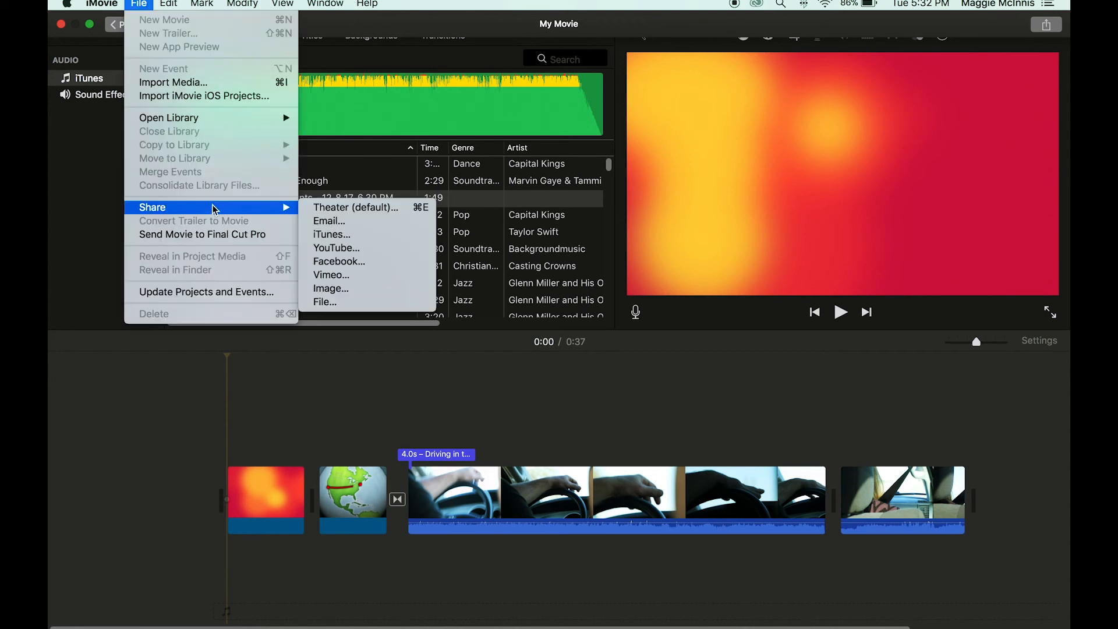
pyautogui.click(342, 303)
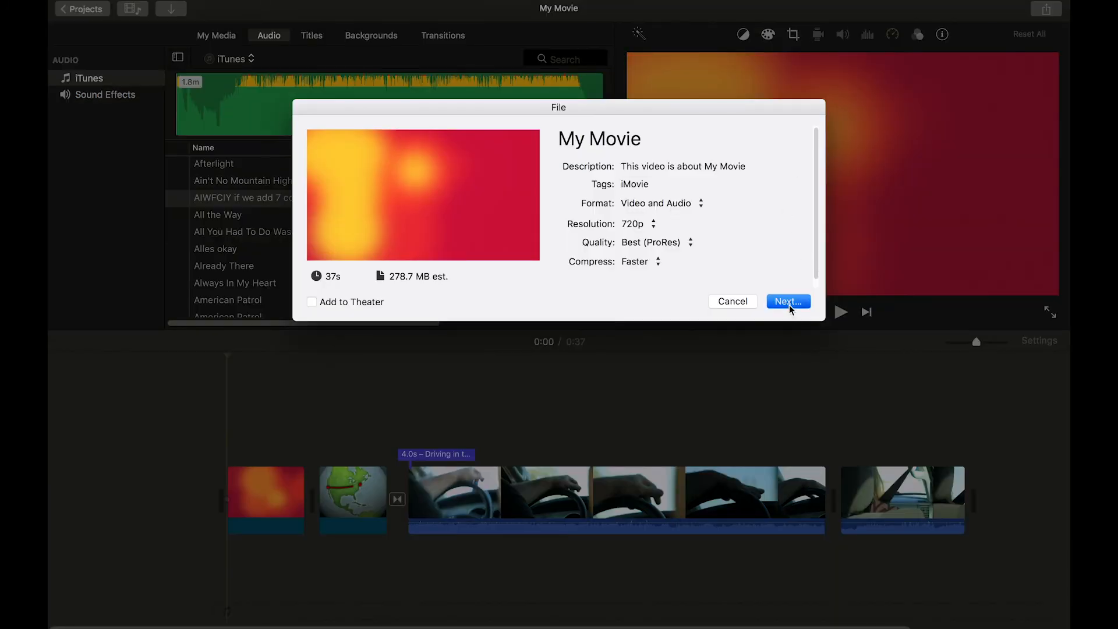
pyautogui.click(788, 302)
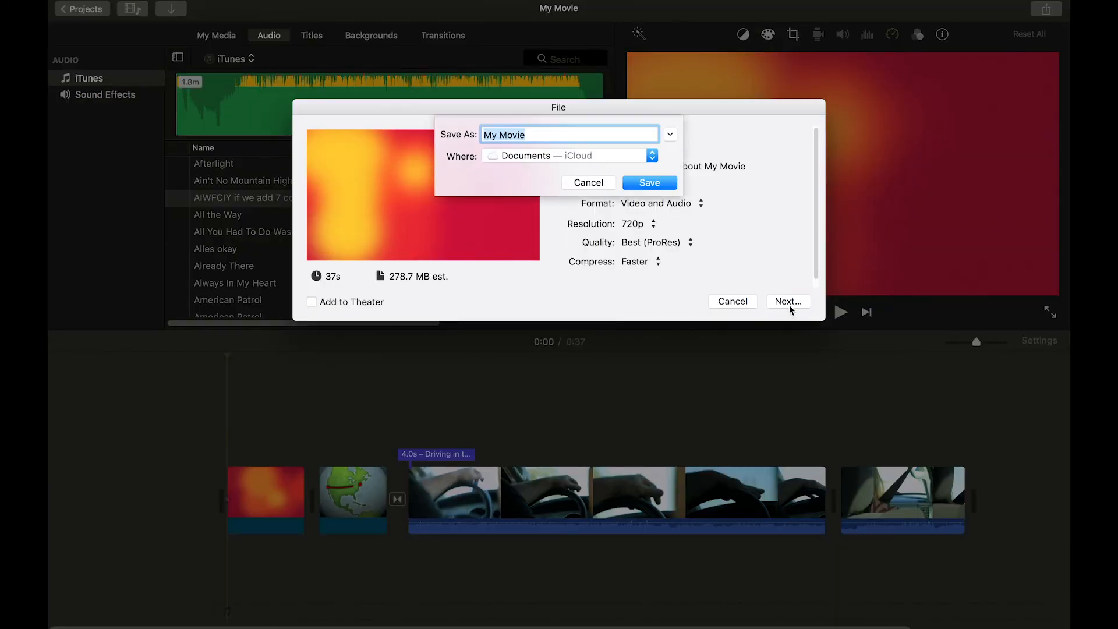